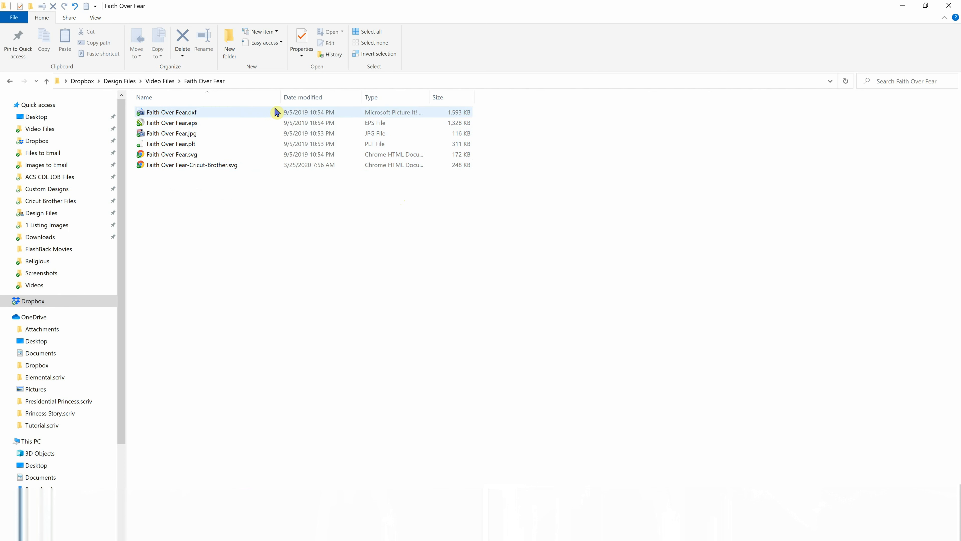
# Adjust the Name column's width to fit the full file names and display the folder's files as extra large icons.
pyautogui.moveTo(279, 97); pyautogui.dragTo(191, 100)
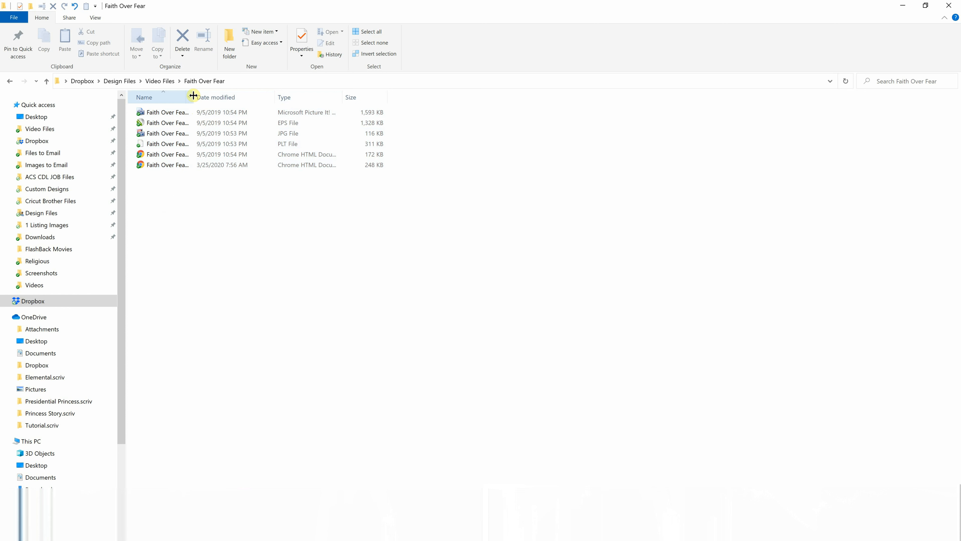
pyautogui.moveTo(193, 95); pyautogui.dragTo(271, 94)
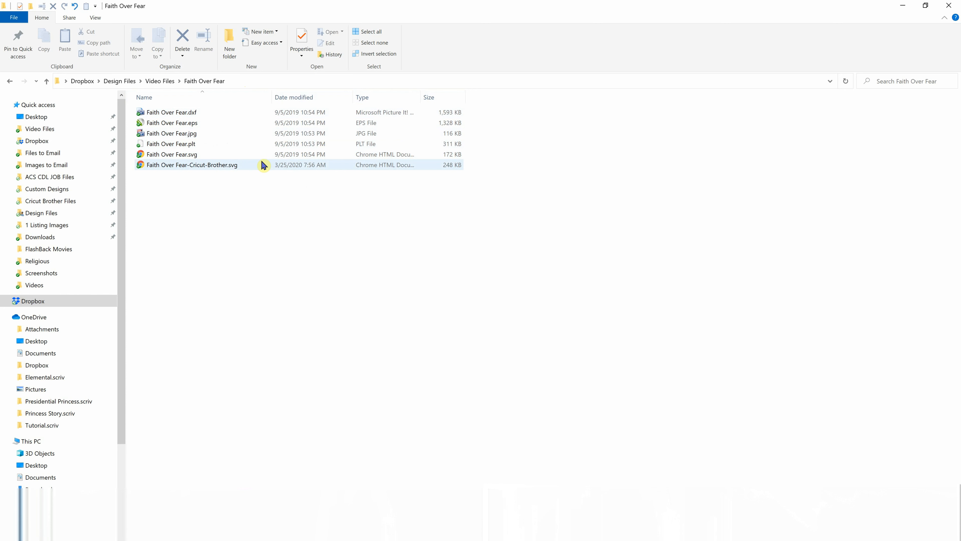
pyautogui.click(95, 18)
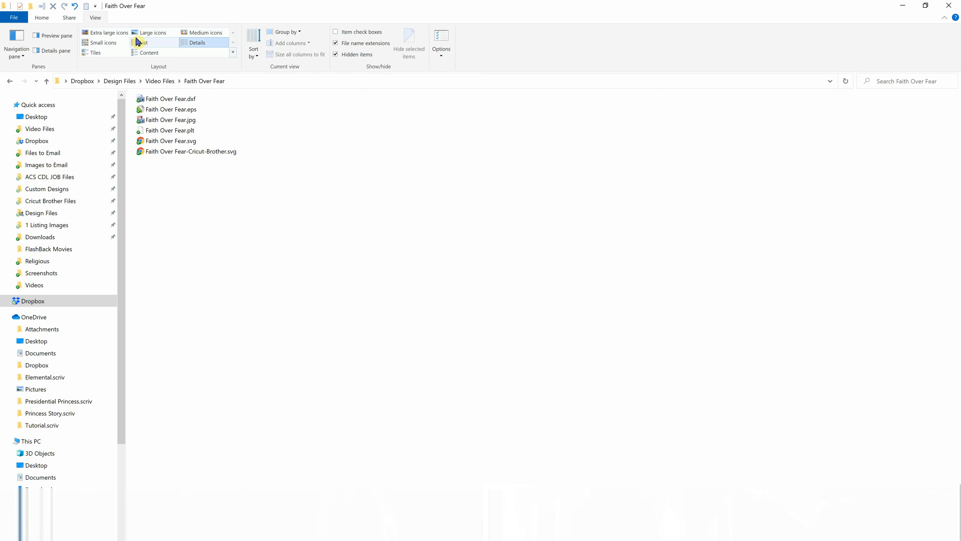
pyautogui.click(118, 38)
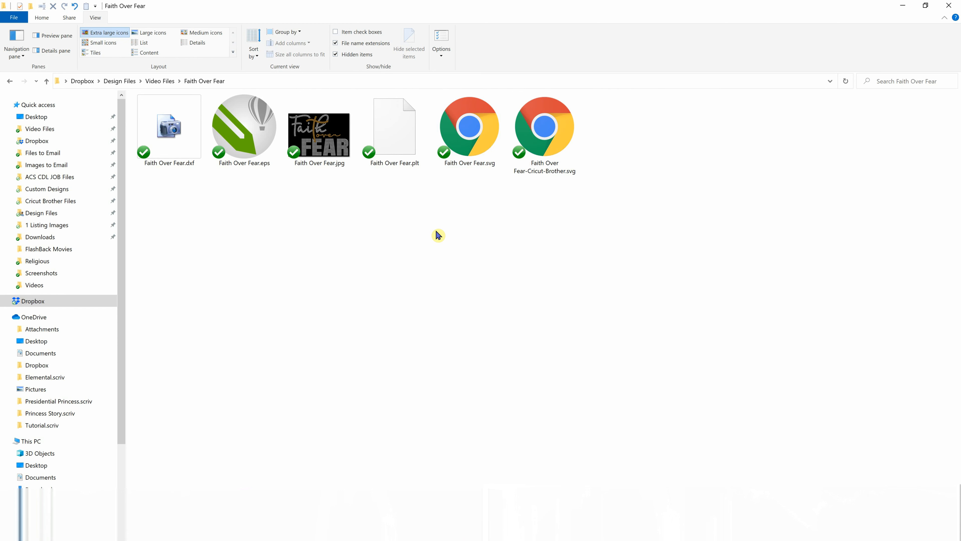
# Minimize the Faith Over Fear folder and check the contents of the Desktop folder in This PC, closing that window when done.
pyautogui.click(903, 6)
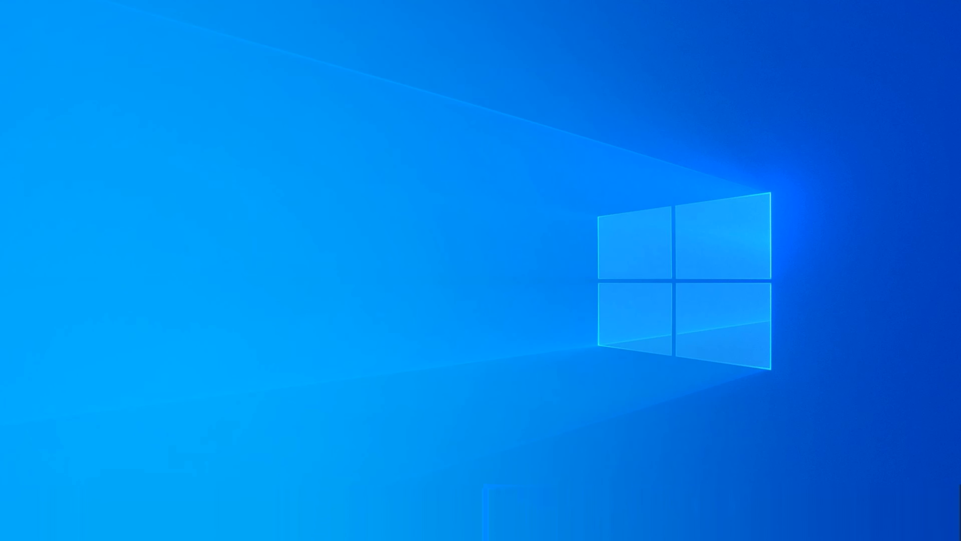
pyautogui.click(12, 531)
pyautogui.moveTo(15, 460)
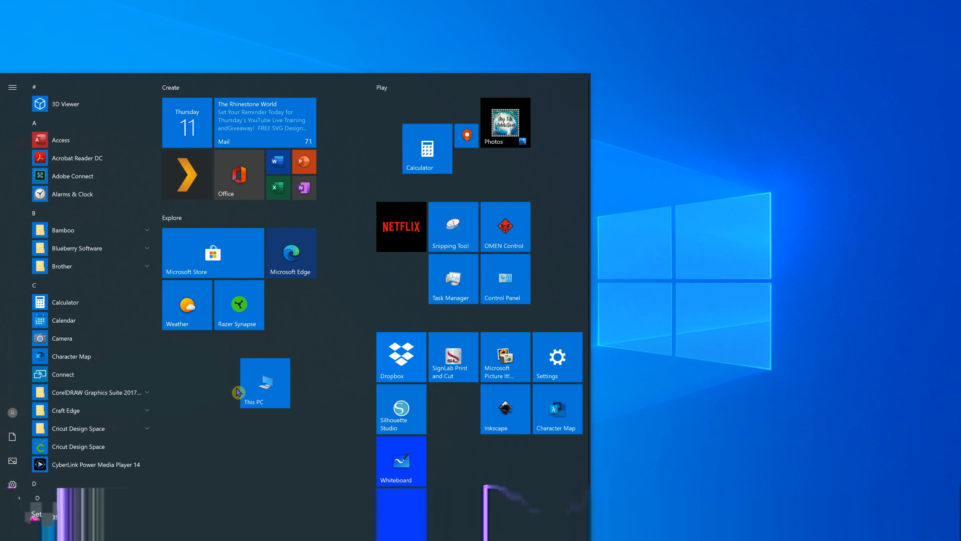
pyautogui.click(270, 391)
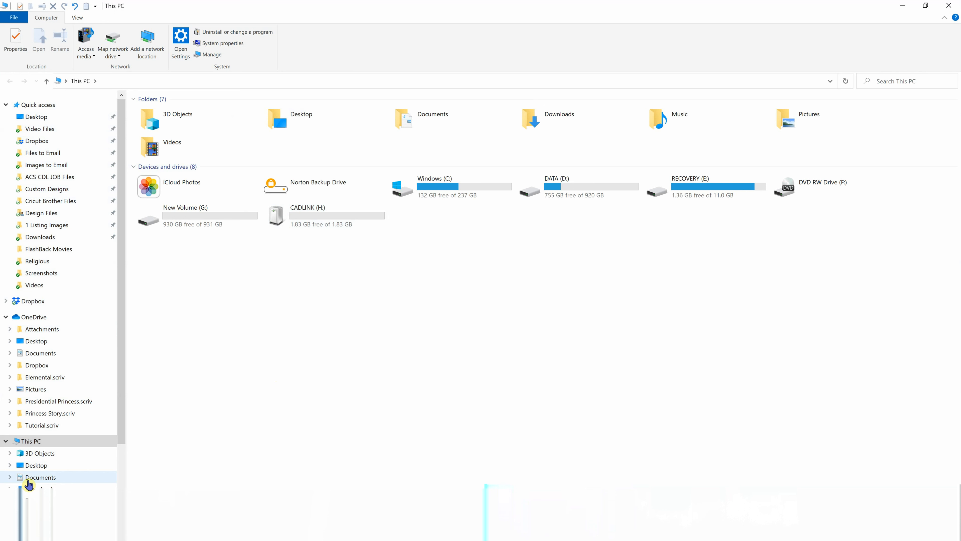
pyautogui.doubleClick(290, 120)
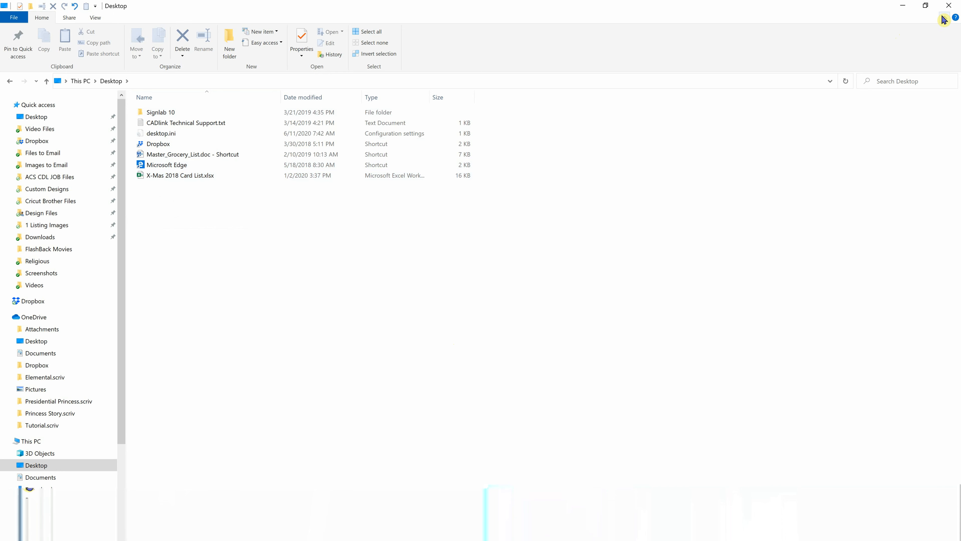
pyautogui.click(950, 8)
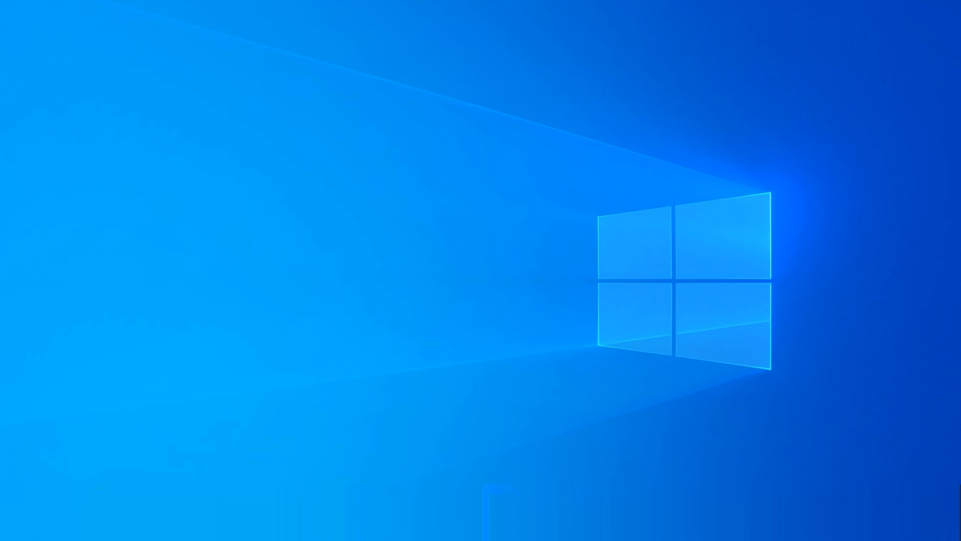
# Create a desktop shortcut for Cricut Design Space from the installed apps list.
pyautogui.press('super')
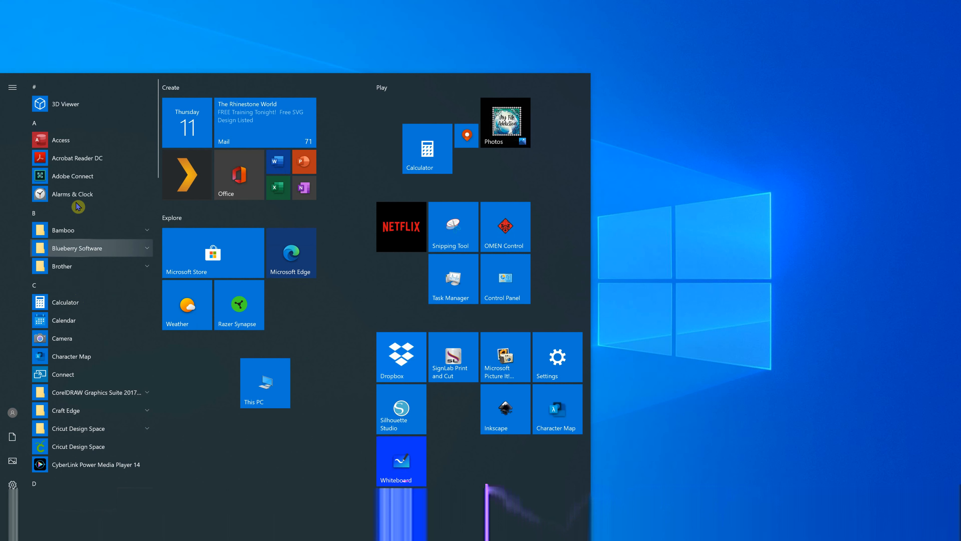
pyautogui.scroll(-10, 73, 395)
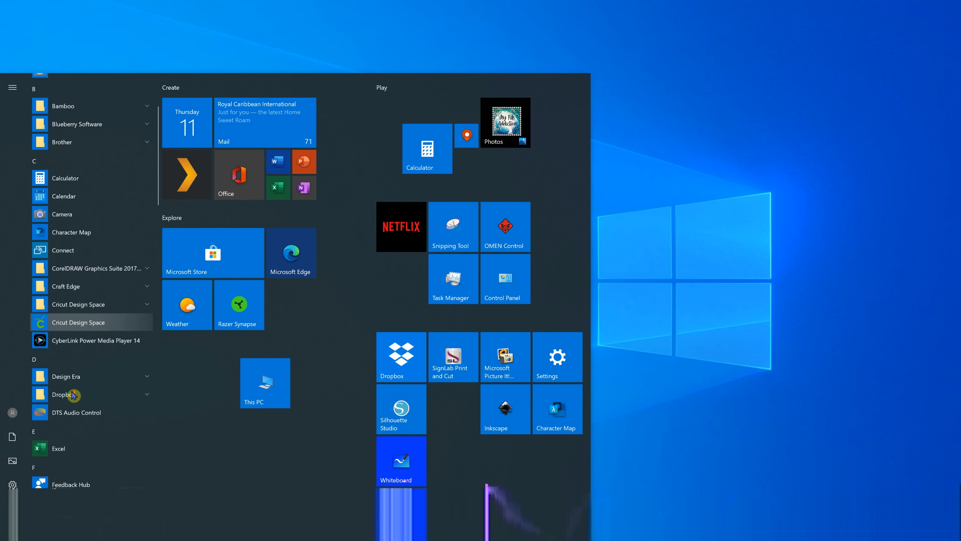
pyautogui.scroll(-3, 72, 370)
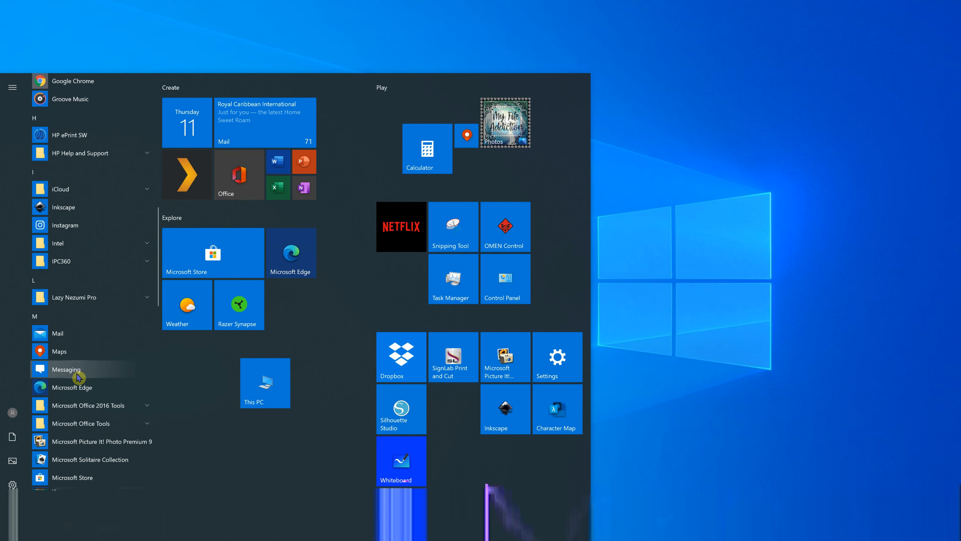
pyautogui.scroll(10, 75, 341)
pyautogui.scroll(3, 84, 314)
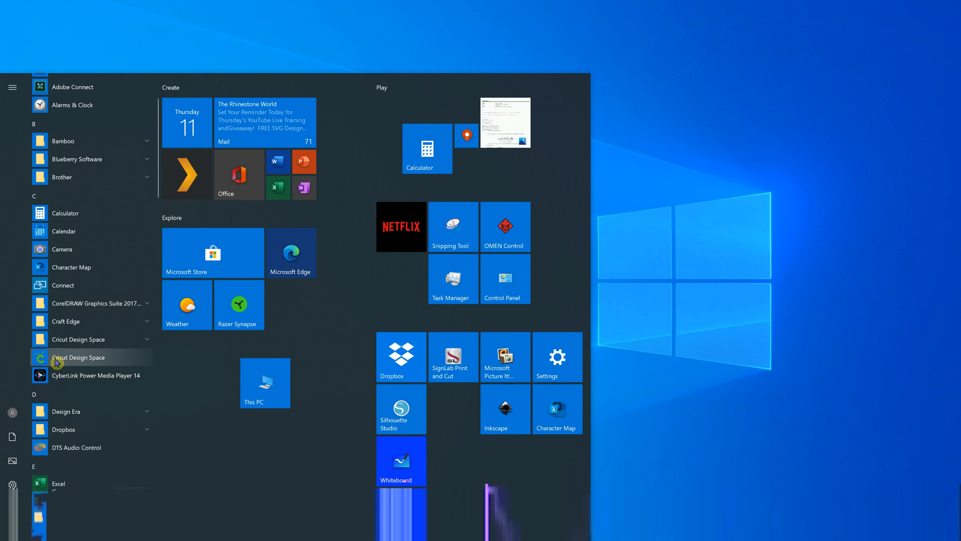
pyautogui.moveTo(56, 363); pyautogui.dragTo(812, 97)
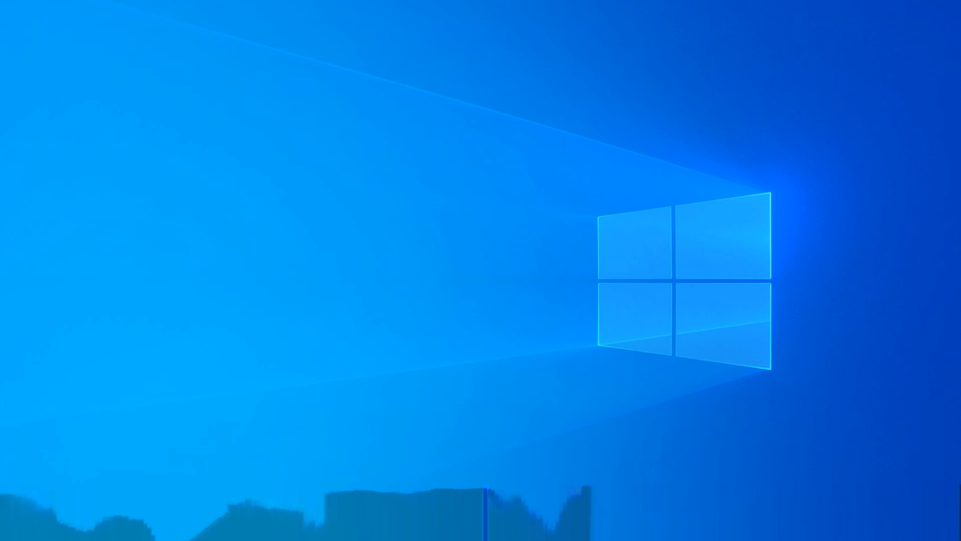
# Create a desktop shortcut for Sure Cuts A Lot 5 Pro from the Craft Edge app group.
pyautogui.press('super')
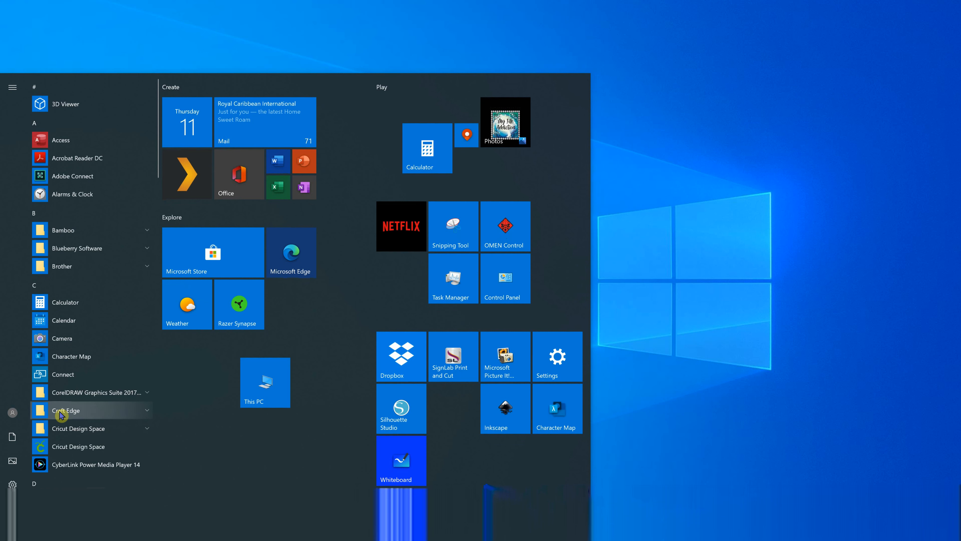
pyautogui.click(148, 412)
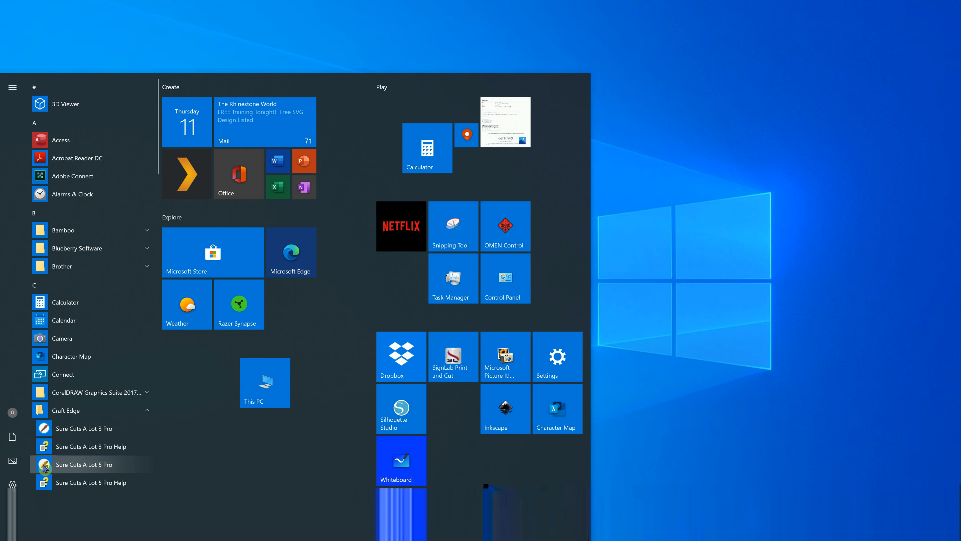
pyautogui.moveTo(43, 467); pyautogui.dragTo(816, 363)
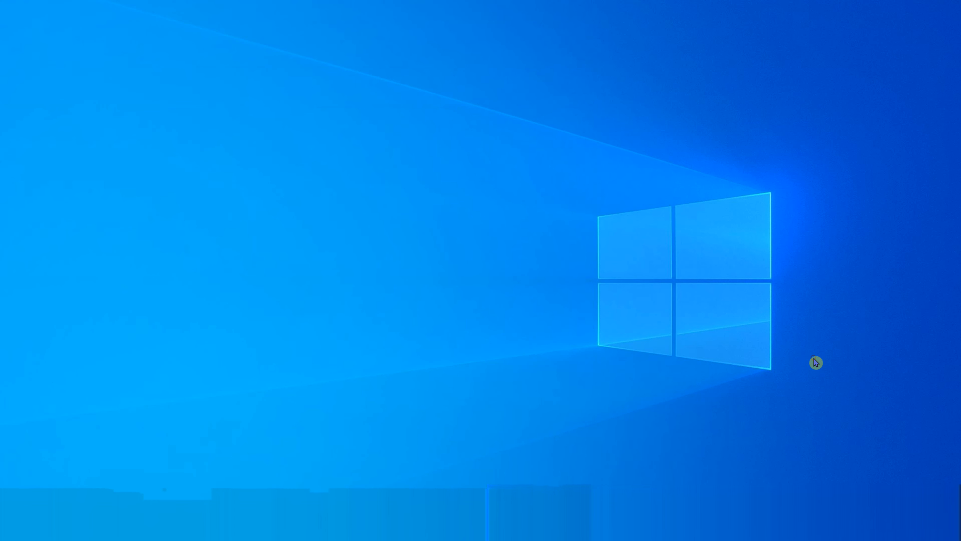
pyautogui.click(11, 531)
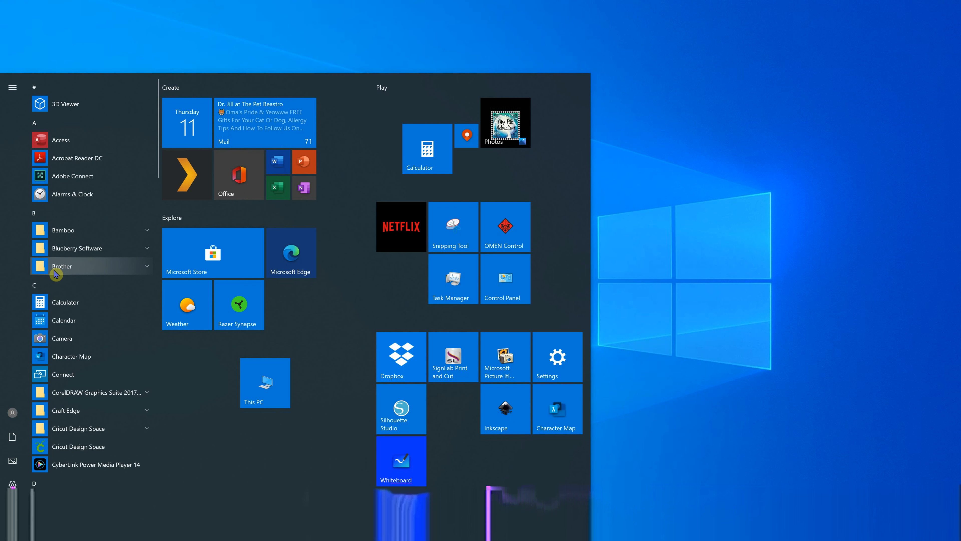
pyautogui.click(148, 269)
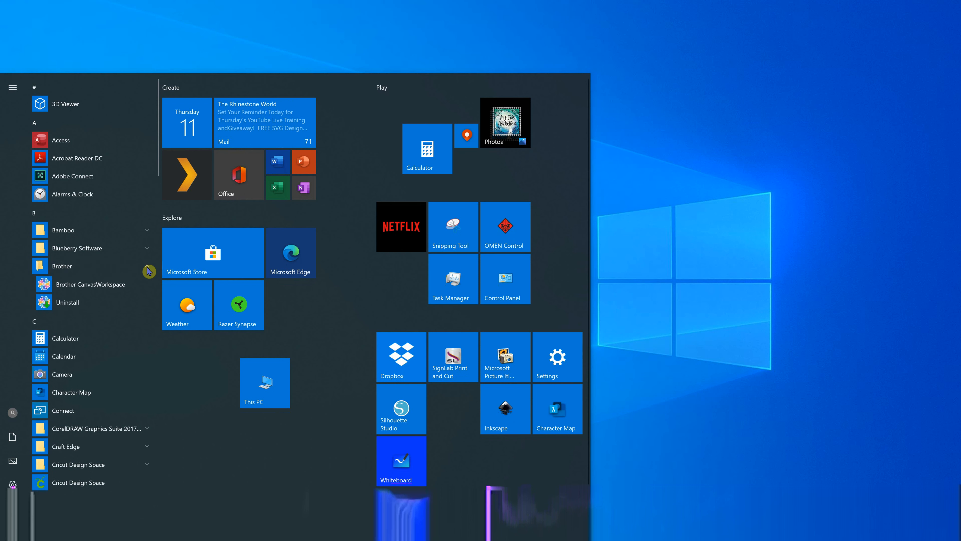
pyautogui.click(47, 285)
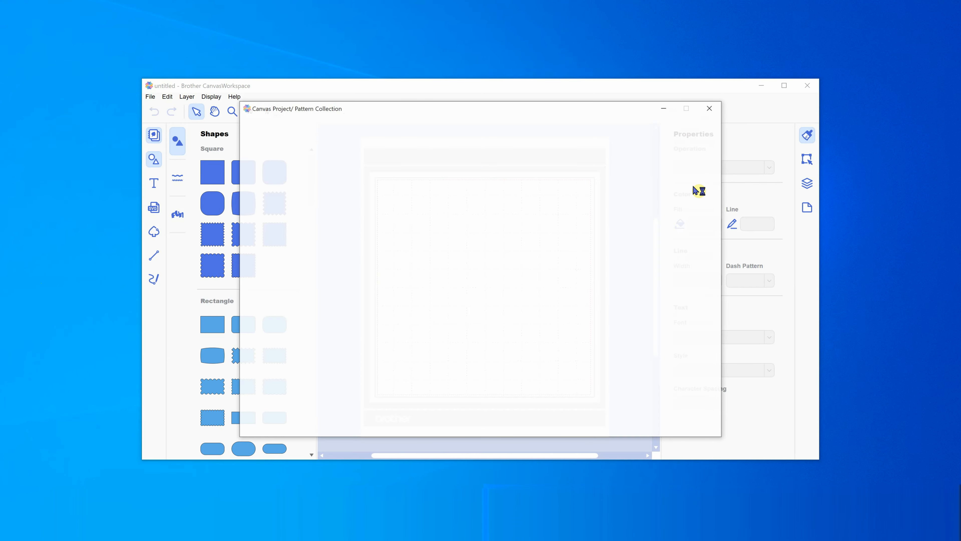
pyautogui.click(710, 108)
pyautogui.click(806, 86)
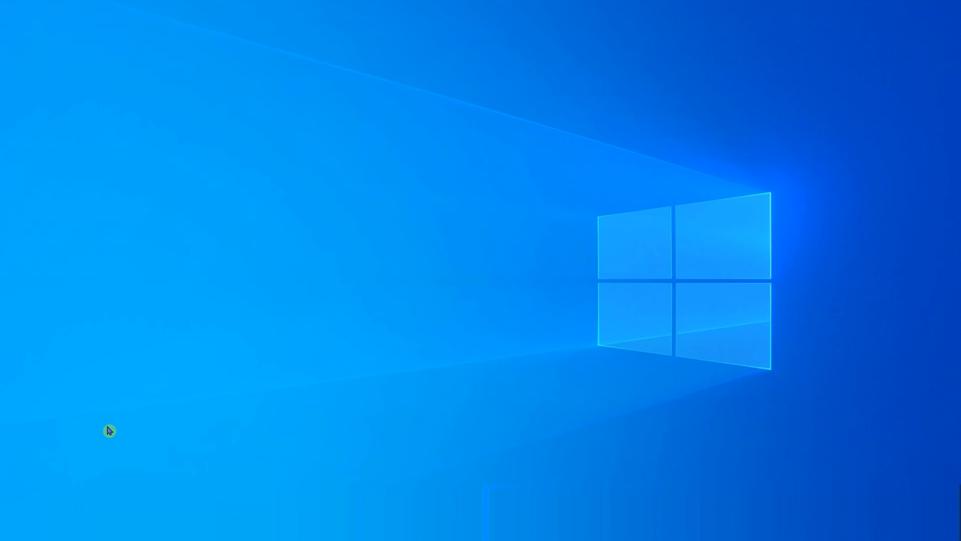
# Create a desktop shortcut for Brother CanvasWorkspace from the Brother app group.
pyautogui.press('super')
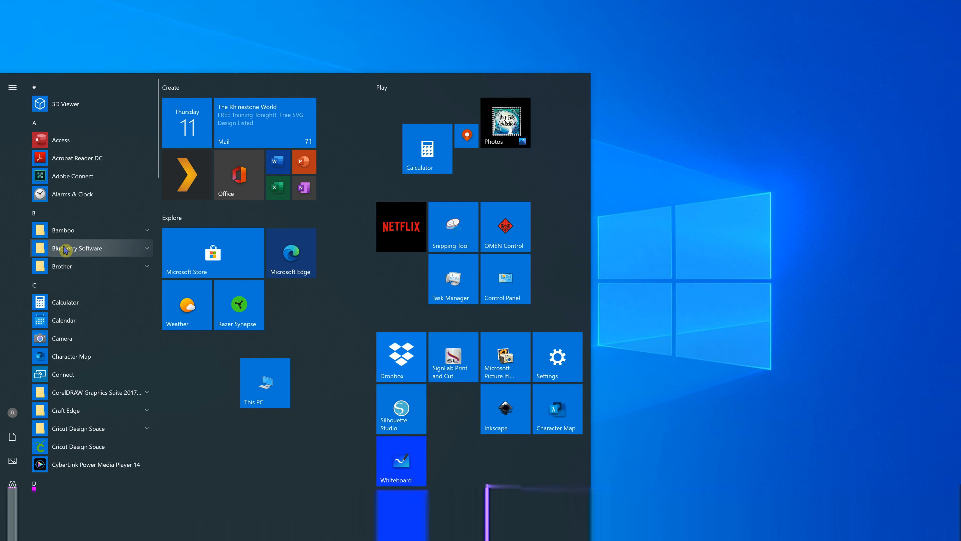
pyautogui.click(64, 267)
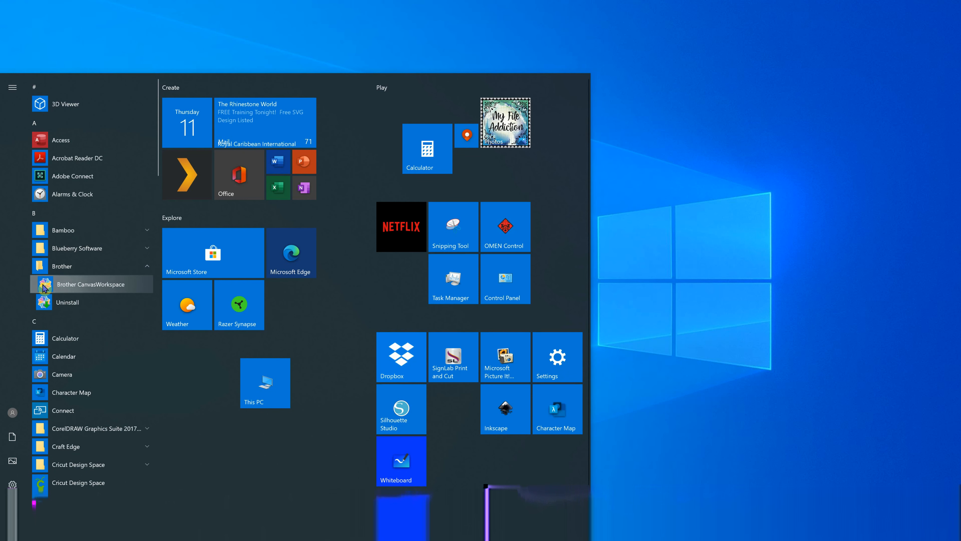
pyautogui.moveTo(45, 288); pyautogui.dragTo(699, 478)
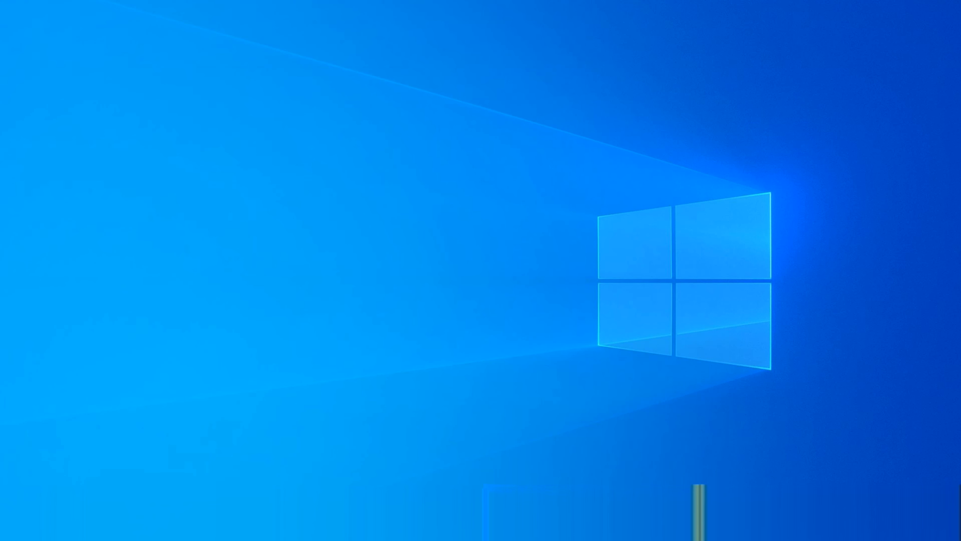
# Create a desktop shortcut for Silhouette Studio from the Silhouette America app group.
pyautogui.press('super')
pyautogui.scroll(-10, 134, 334)
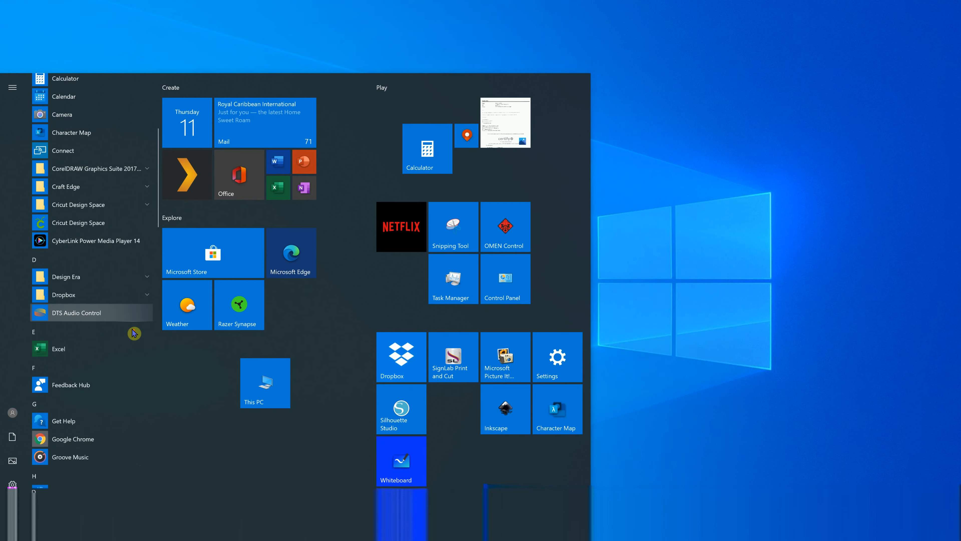
pyautogui.scroll(-15, 134, 334)
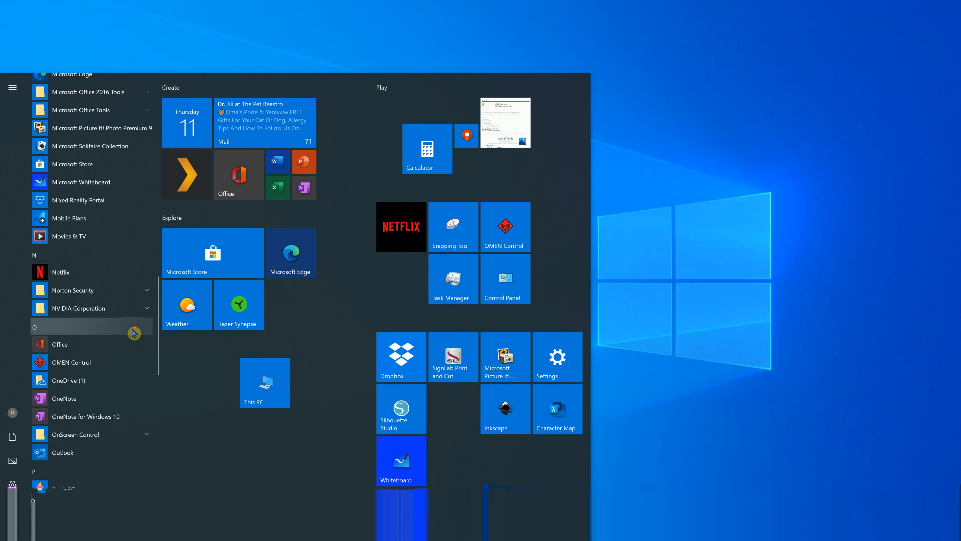
pyautogui.scroll(-7, 134, 334)
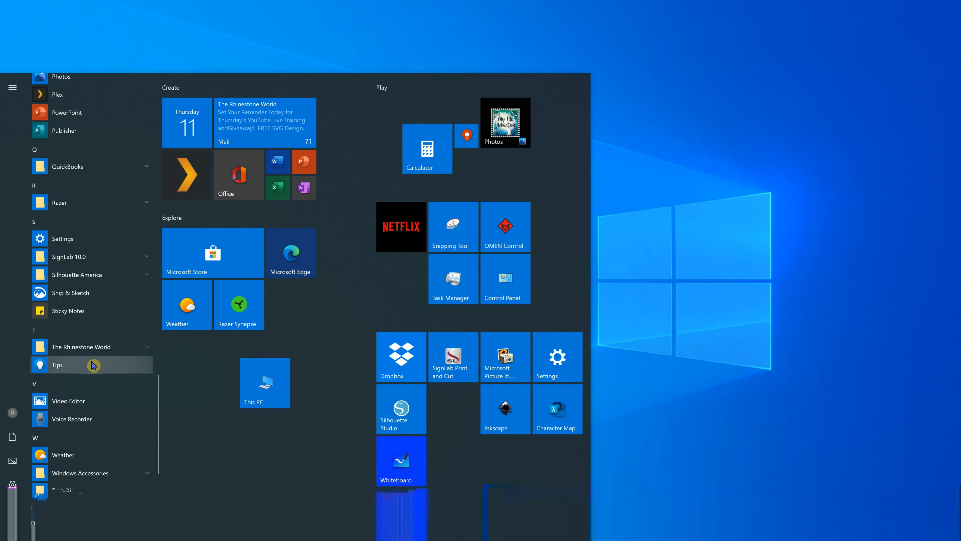
pyautogui.click(148, 275)
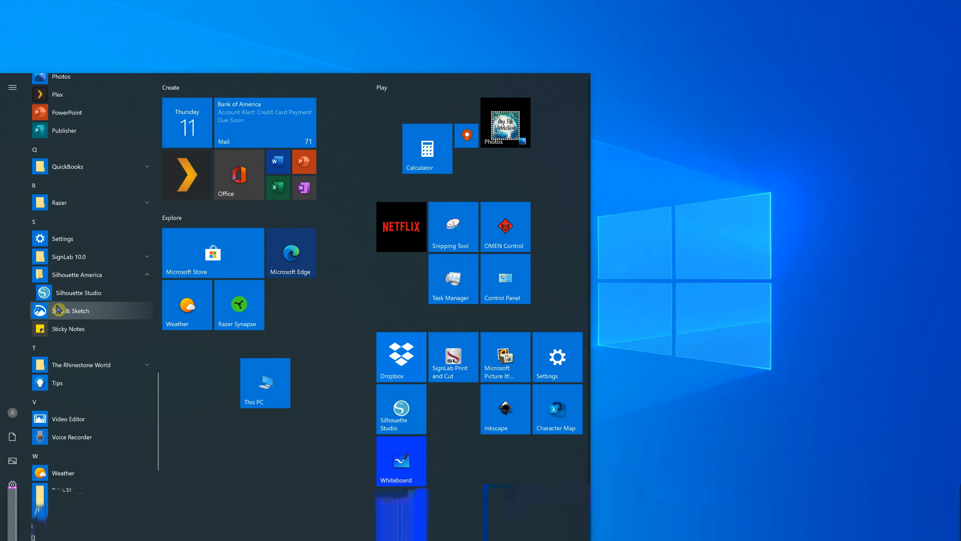
pyautogui.moveTo(42, 298); pyautogui.dragTo(330, 53)
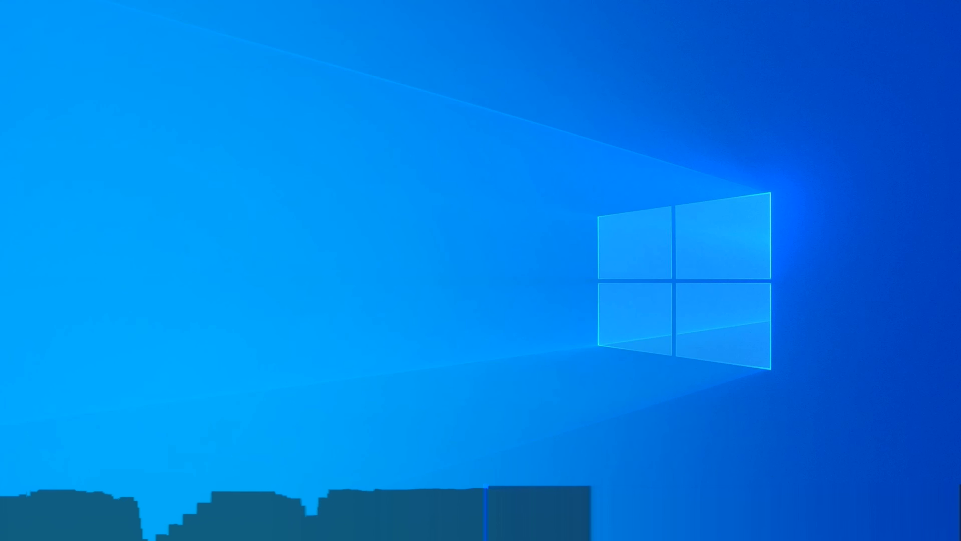
# Open the Desktop folder from This PC to check the new program shortcuts, and close the window.
pyautogui.click(11, 531)
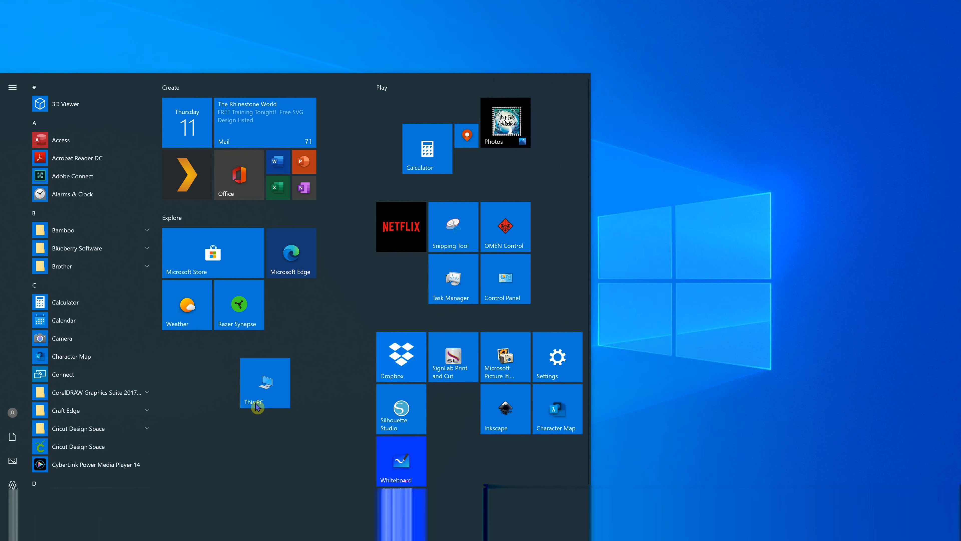
pyautogui.click(282, 381)
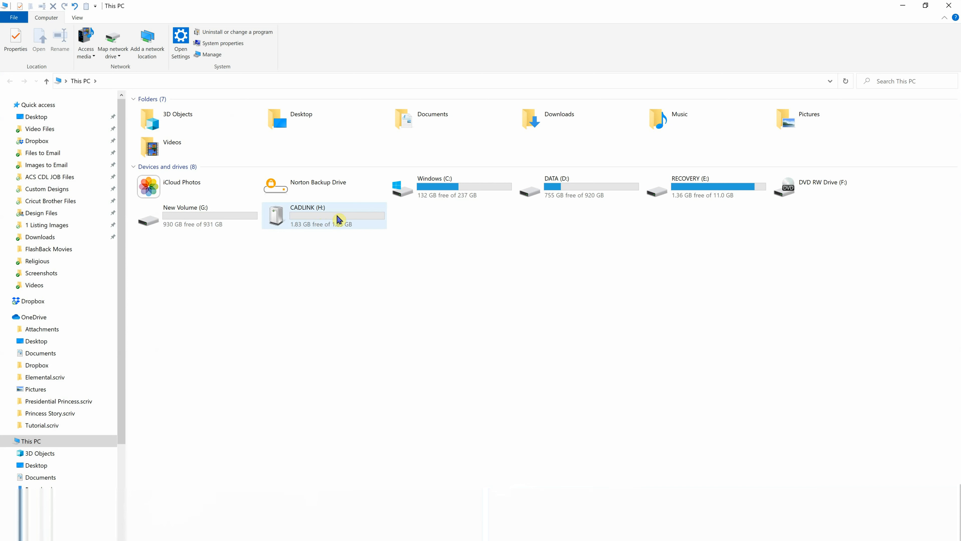
pyautogui.click(295, 114)
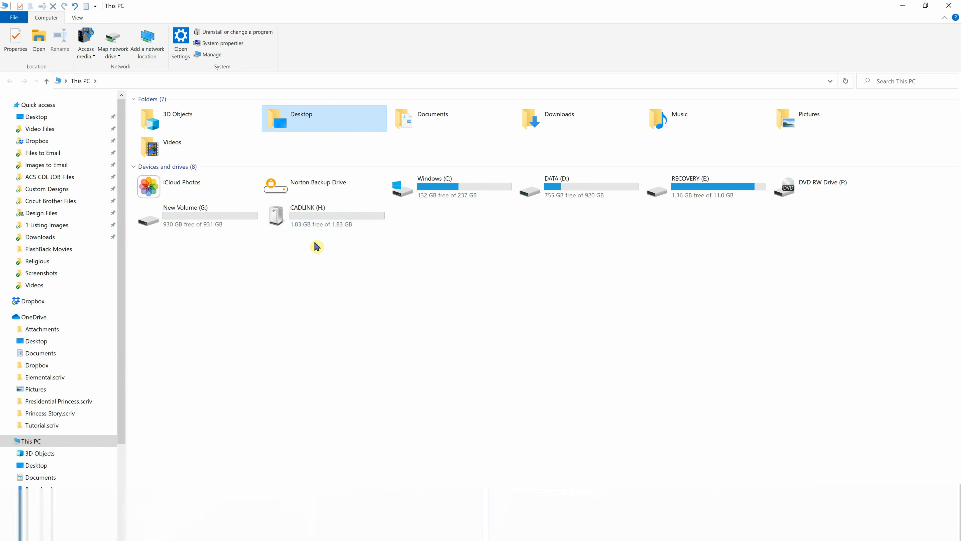
pyautogui.doubleClick(288, 125)
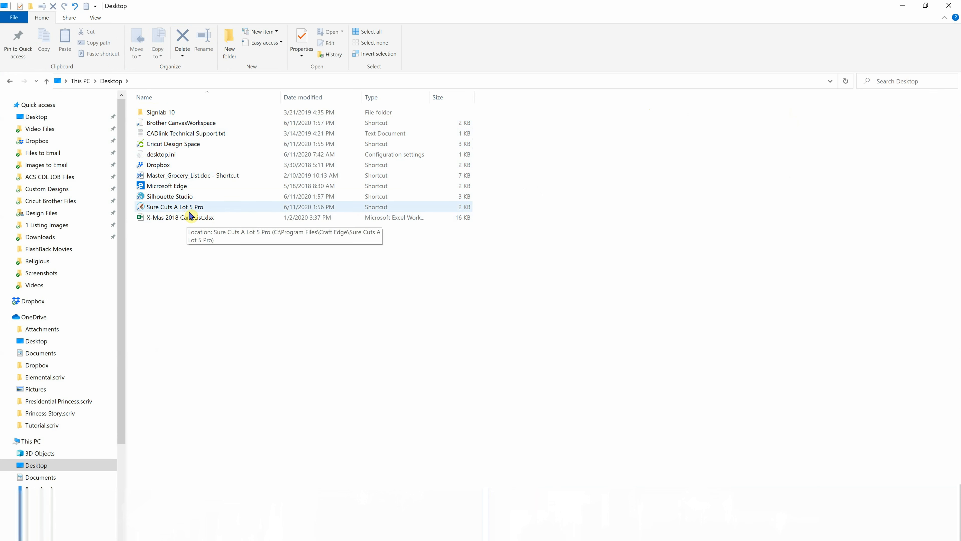
pyautogui.click(950, 6)
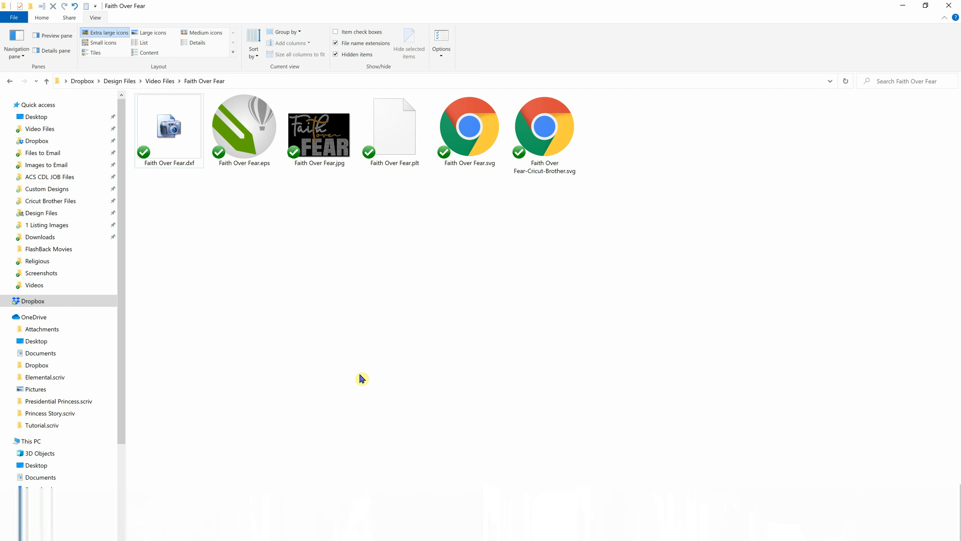
pyautogui.click(177, 164)
pyautogui.click(417, 314)
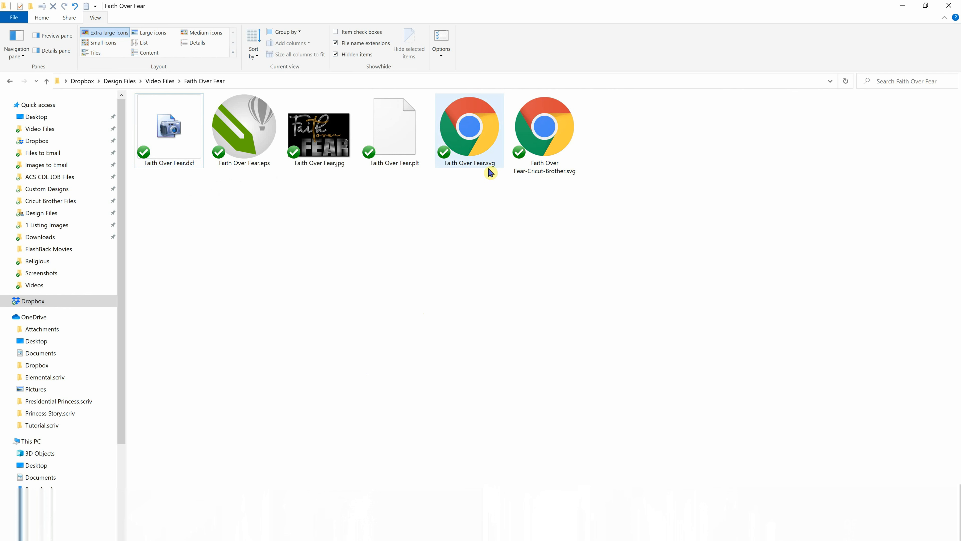
# Bring up the full app choice for Faith Over Fear.svg and enable always using the chosen app for .svg files.
pyautogui.moveTo(490, 173)
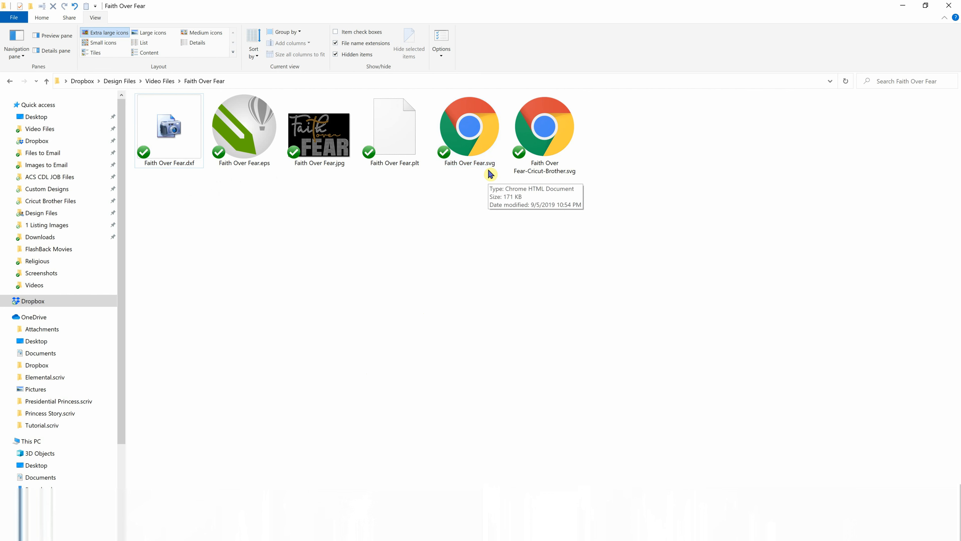
pyautogui.moveTo(474, 141)
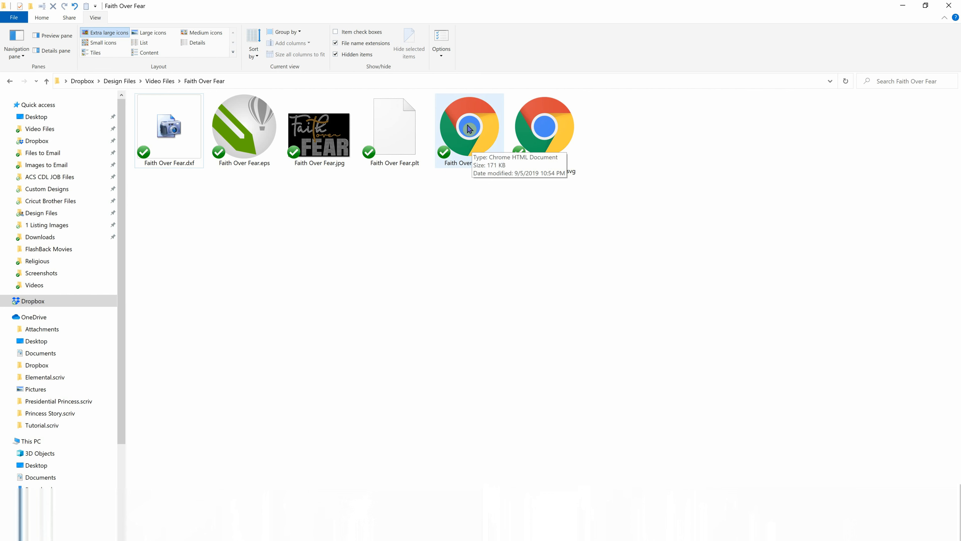
pyautogui.rightClick(468, 126)
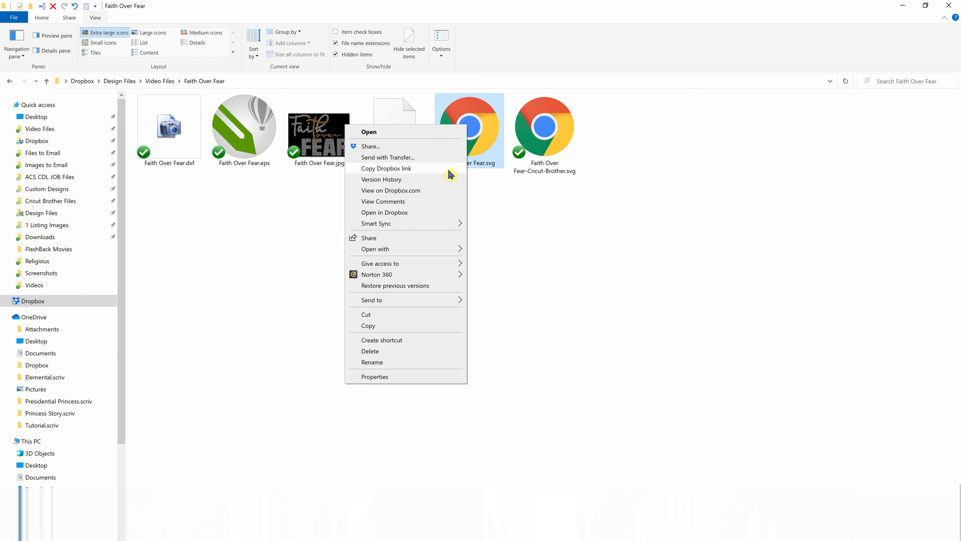
pyautogui.moveTo(374, 253)
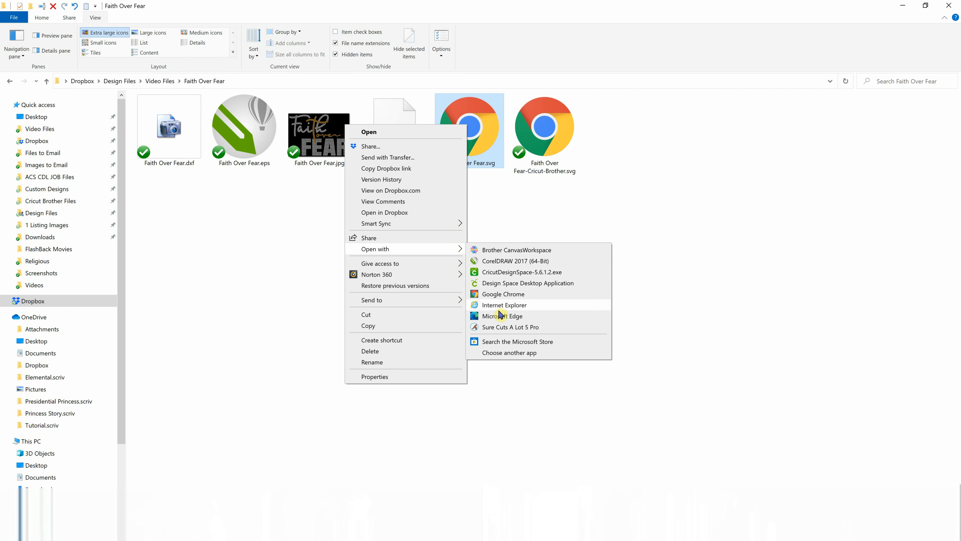
pyautogui.click(493, 353)
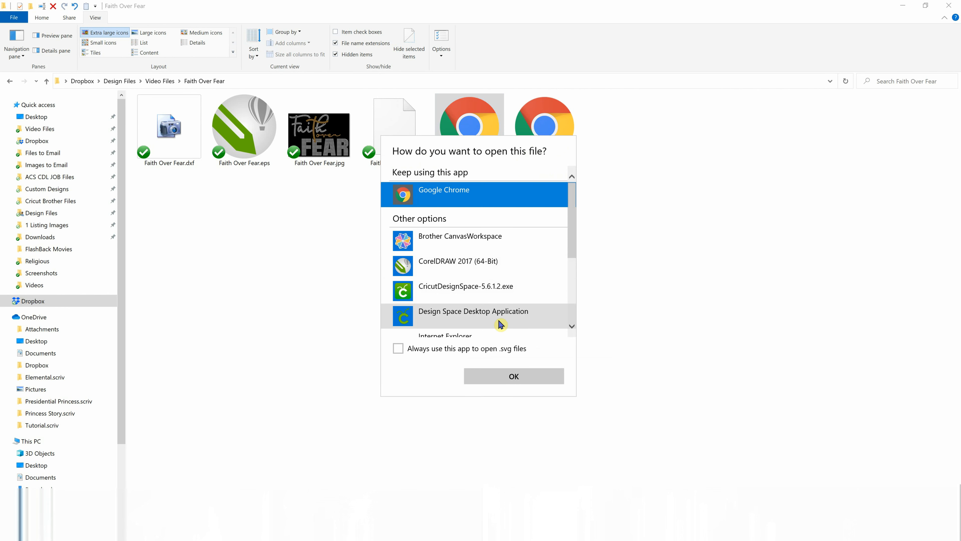
pyautogui.click(398, 352)
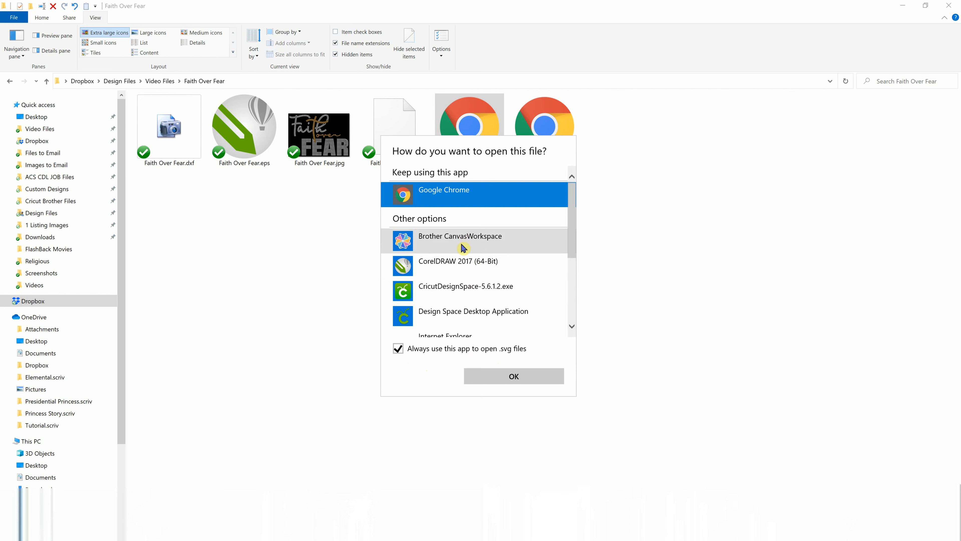
# Expand the list of suggested apps to its end and look for another app on this PC.
pyautogui.scroll(-1, 462, 269)
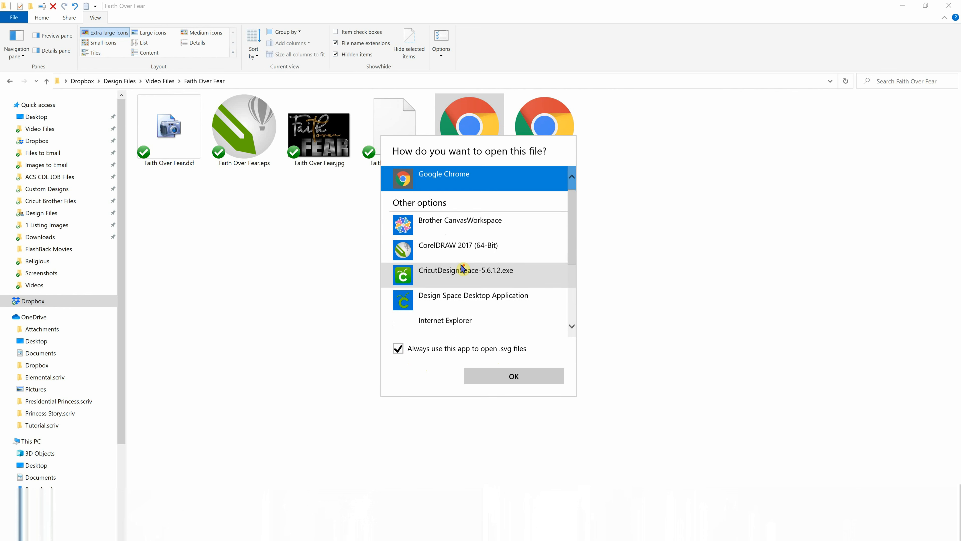
pyautogui.scroll(-1, 463, 269)
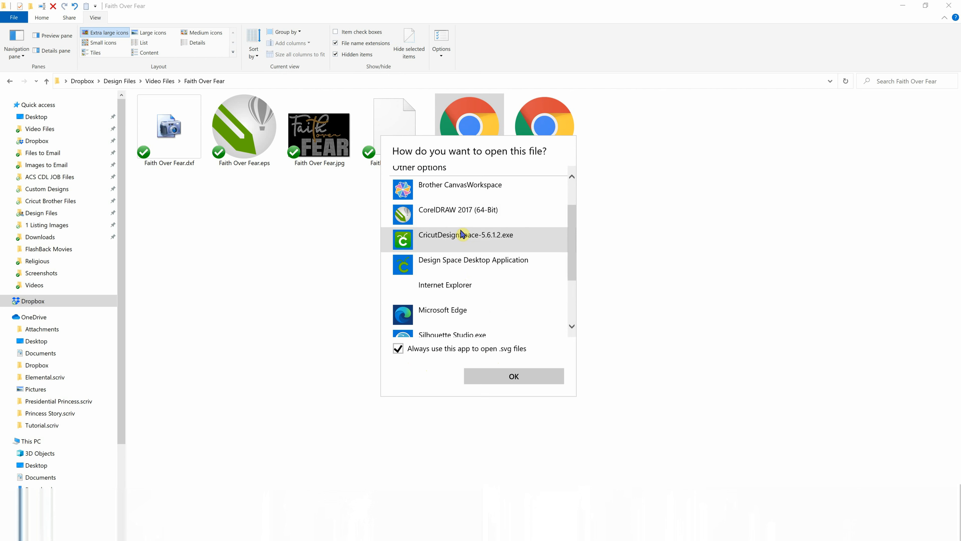
pyautogui.scroll(-1, 466, 237)
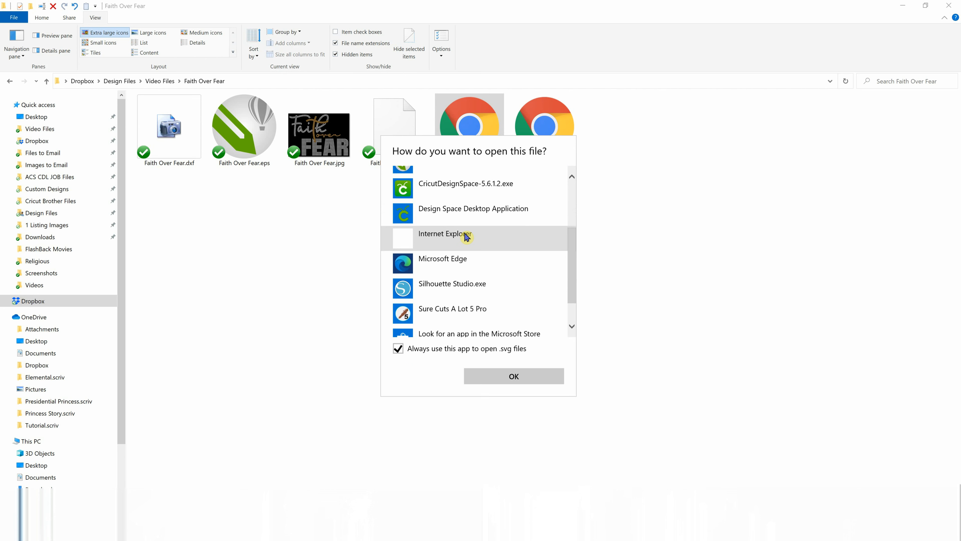
pyautogui.scroll(-1, 457, 273)
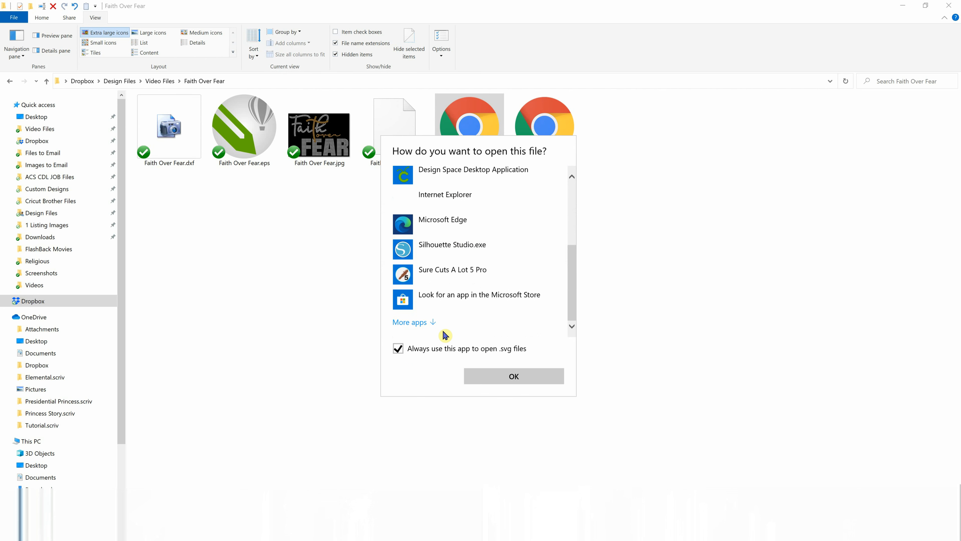
pyautogui.click(401, 327)
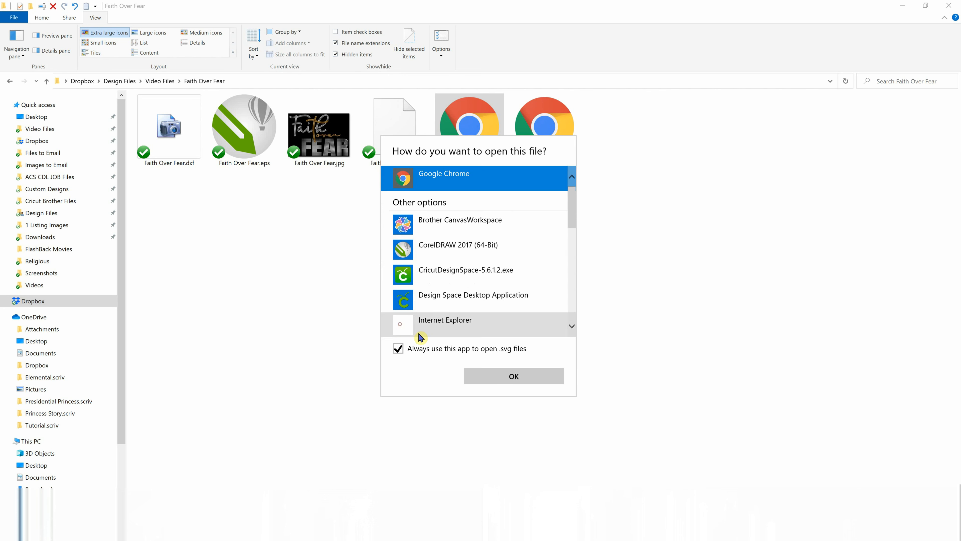
pyautogui.scroll(-3, 465, 268)
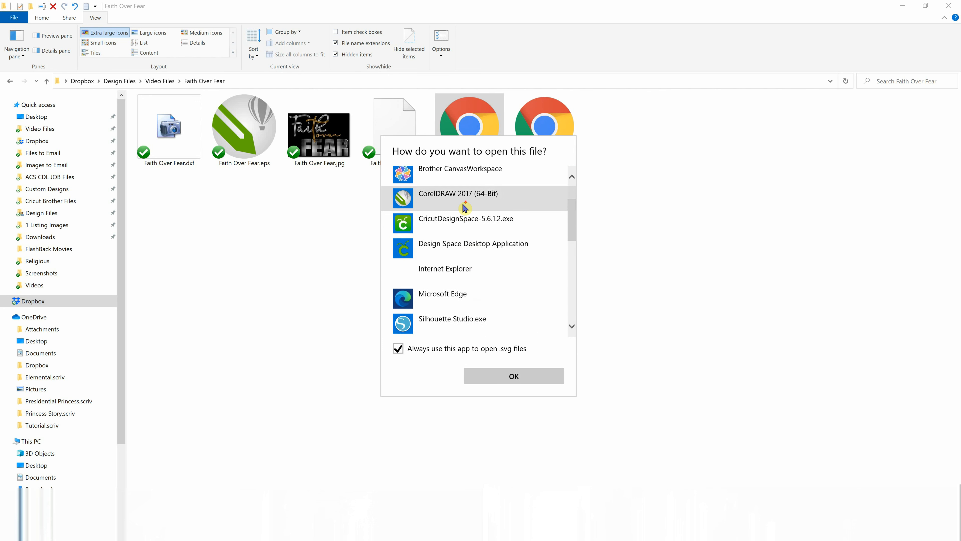
pyautogui.scroll(-1, 466, 218)
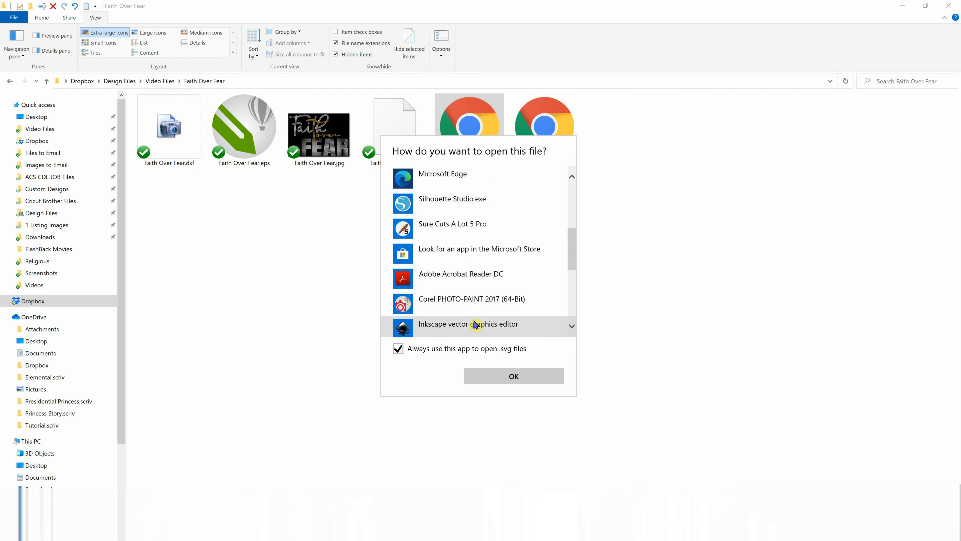
pyautogui.scroll(-1, 476, 322)
pyautogui.scroll(-5, 476, 314)
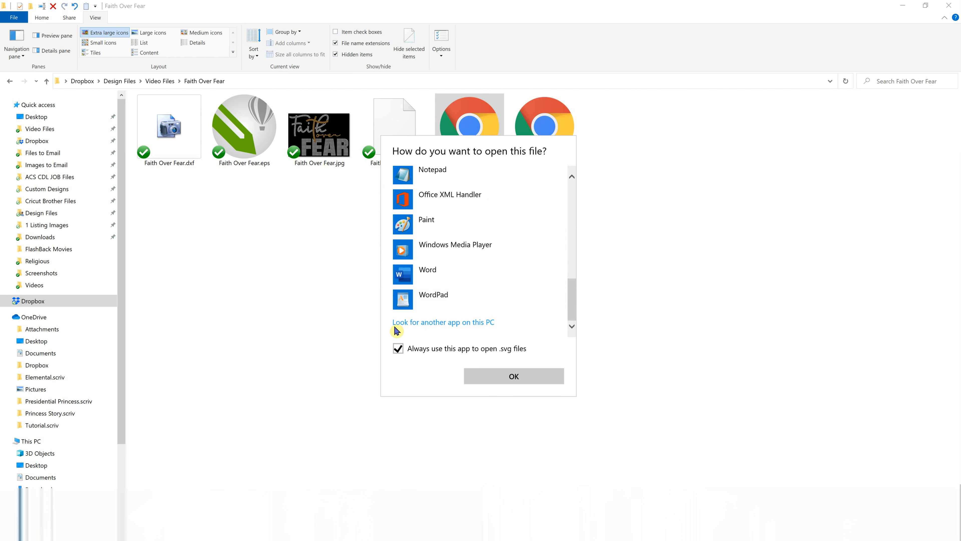
pyautogui.click(417, 323)
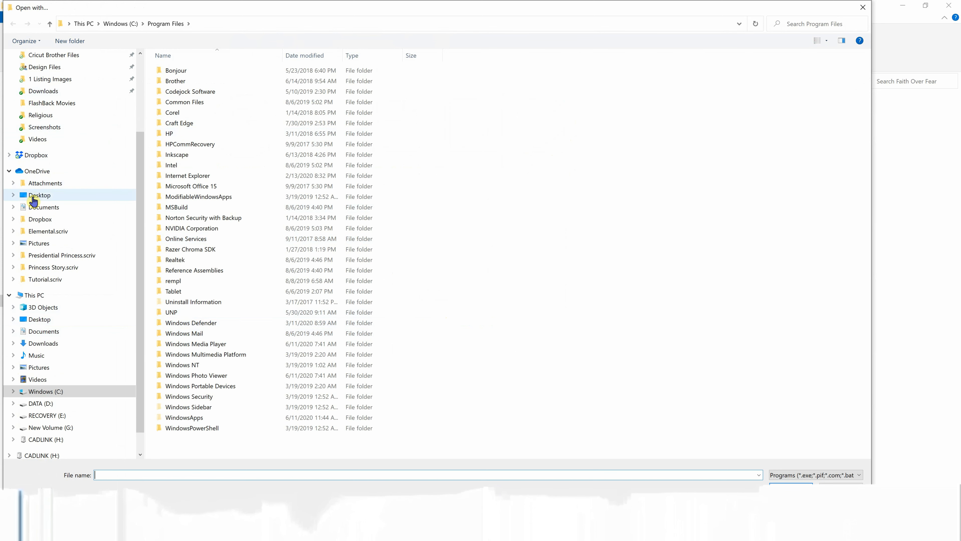
# Choose the Silhouette Studio shortcut in the OneDrive Desktop folder as the program for opening .svg files.
pyautogui.scroll(3, 52, 151)
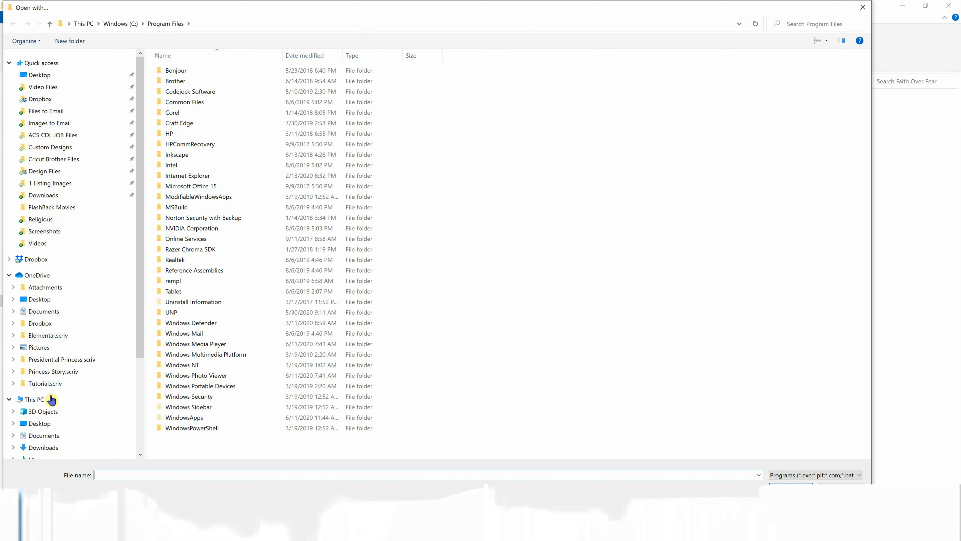
pyautogui.click(35, 303)
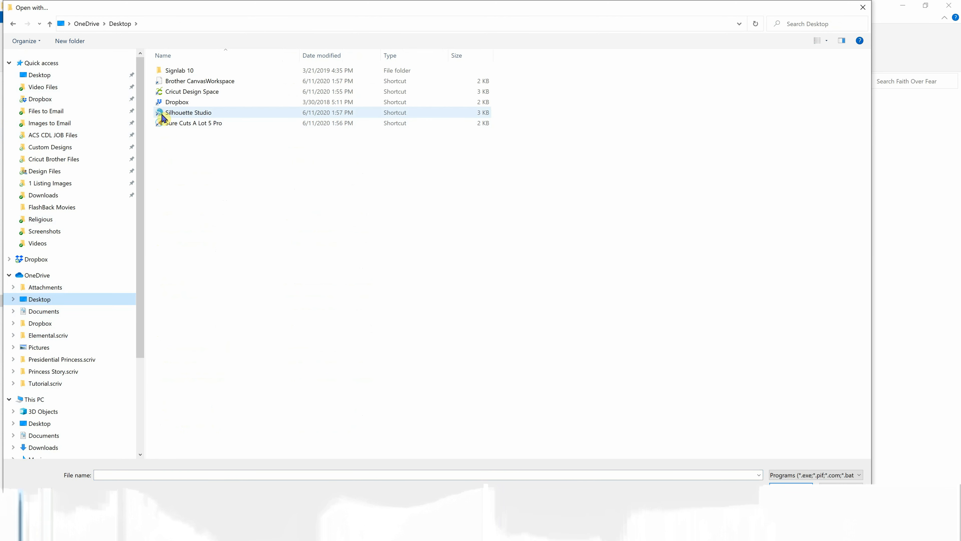
pyautogui.click(195, 114)
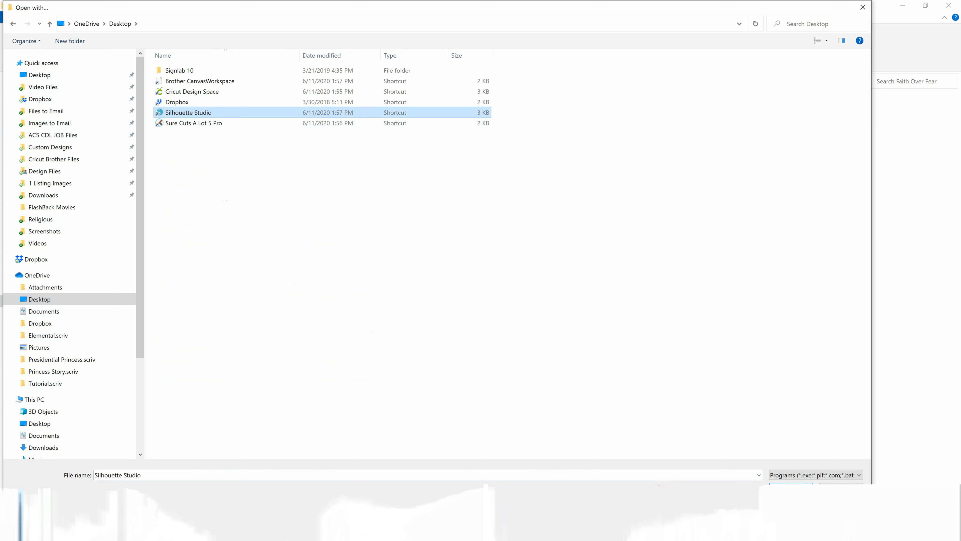
pyautogui.click(791, 488)
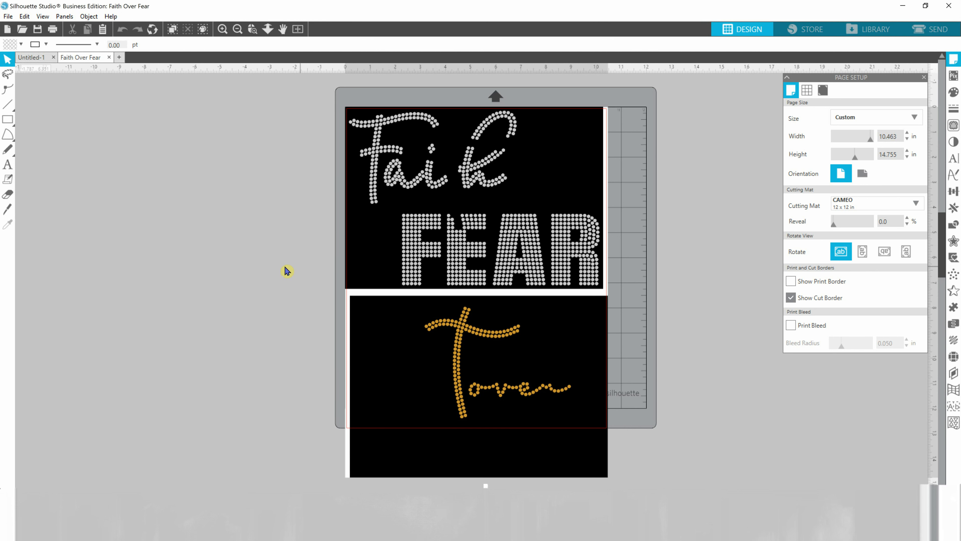
# Close Silhouette Studio without saving the changes to the Faith Over Fear document.
pyautogui.click(165, 232)
pyautogui.click(949, 6)
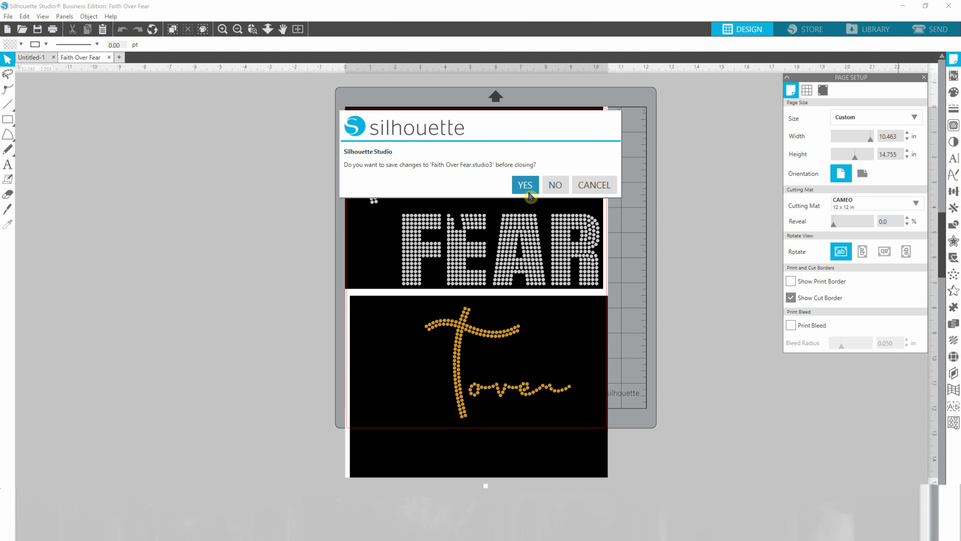
pyautogui.click(554, 185)
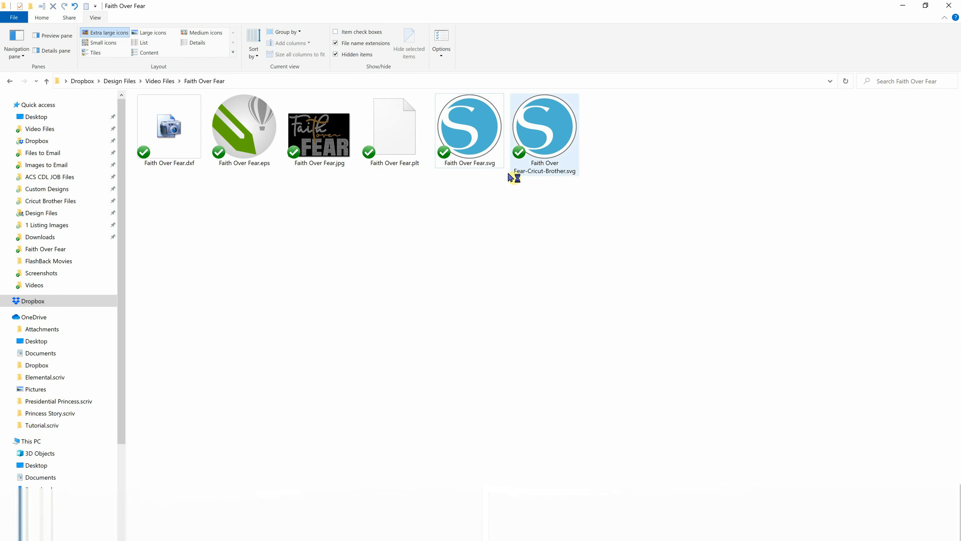
# Open Faith Over Fear.svg with its default program to test the association, and close Silhouette Studio discarding all changes.
pyautogui.doubleClick(467, 131)
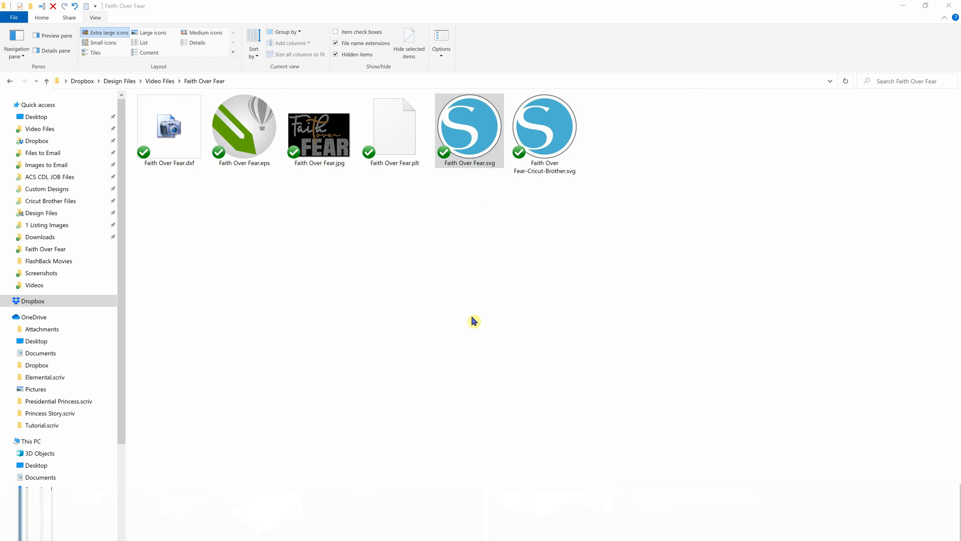
pyautogui.doubleClick(471, 145)
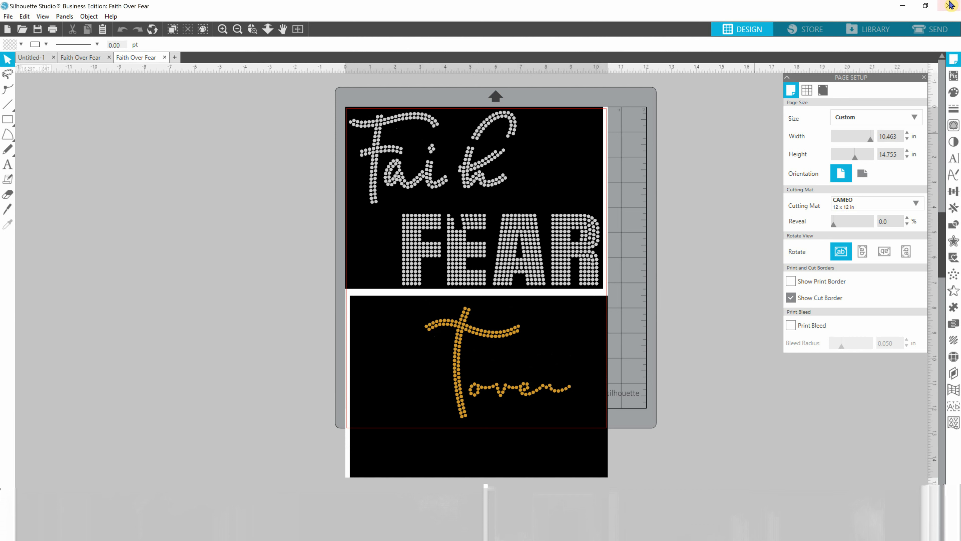
pyautogui.click(948, 5)
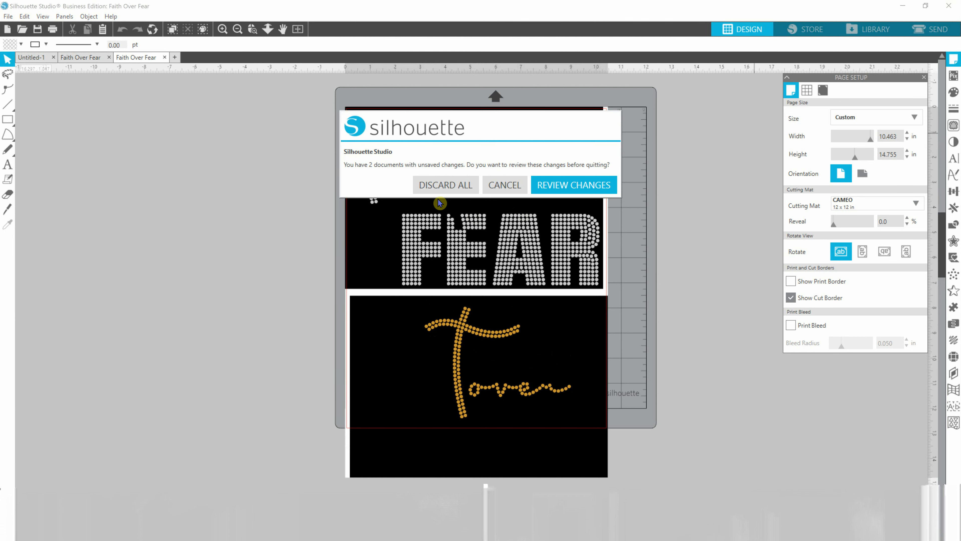
pyautogui.click(445, 186)
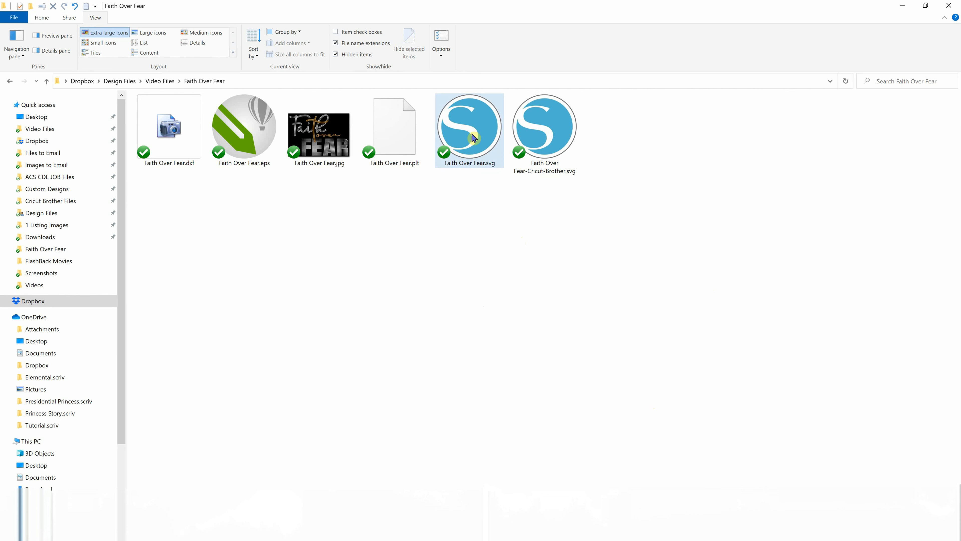
# Reopen the app choice for Faith Over Fear.svg and turn on always using the selected app for .svg files.
pyautogui.moveTo(458, 120)
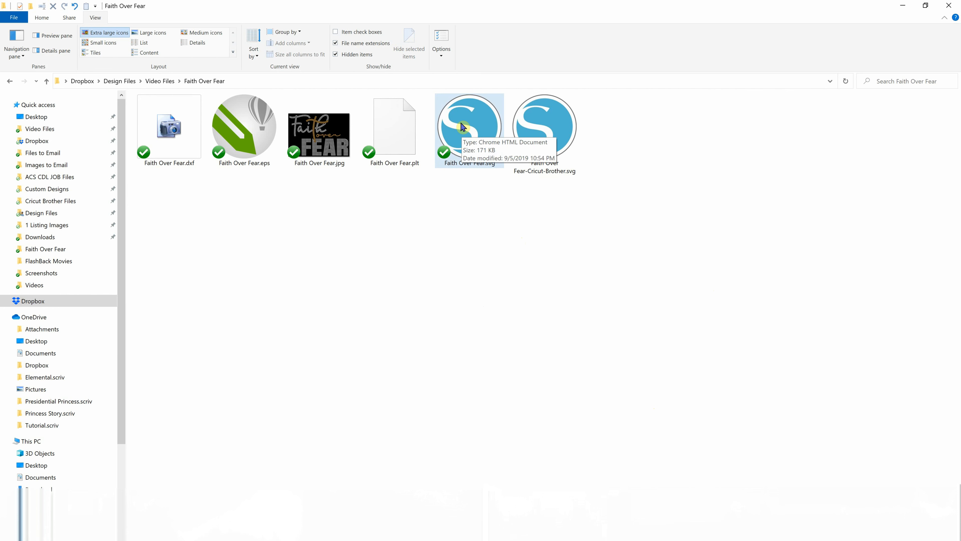
pyautogui.rightClick(461, 121)
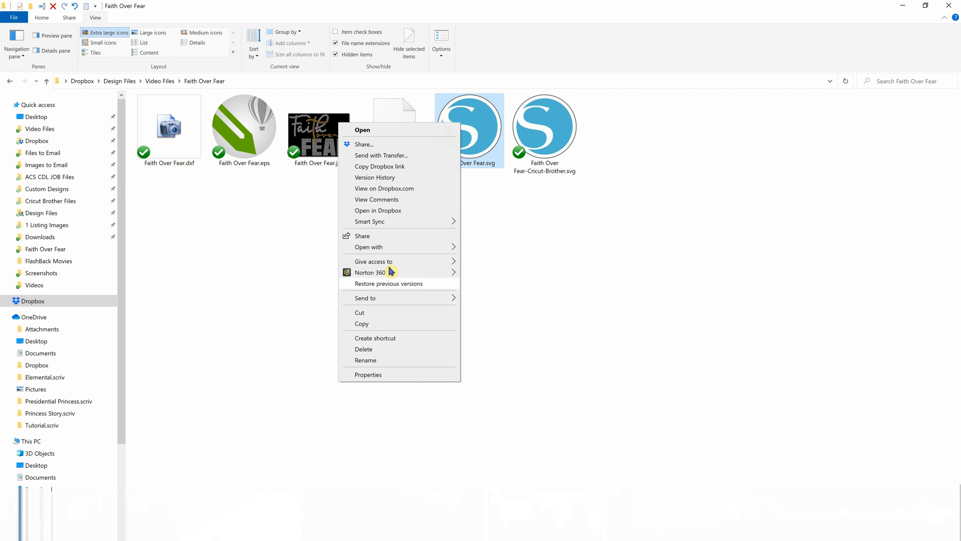
pyautogui.moveTo(373, 251)
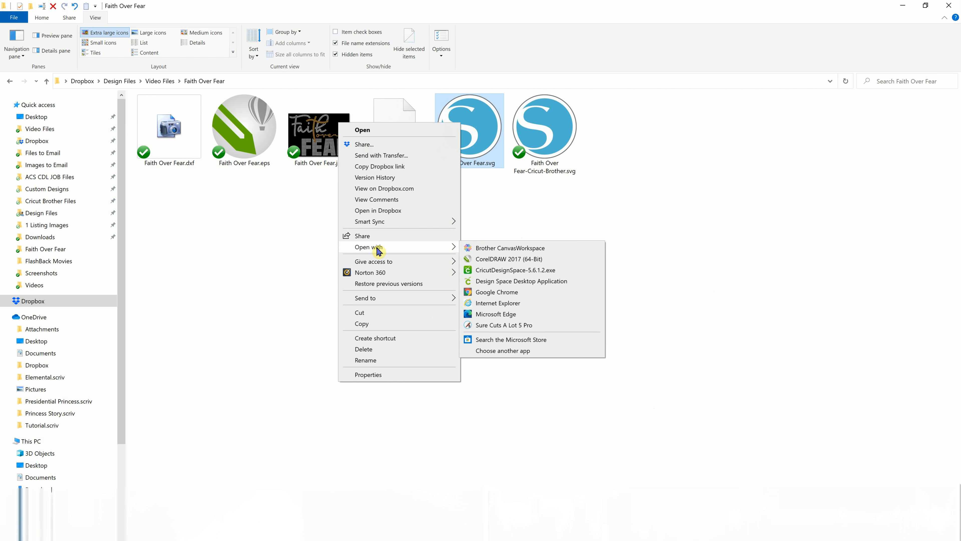
pyautogui.click(486, 351)
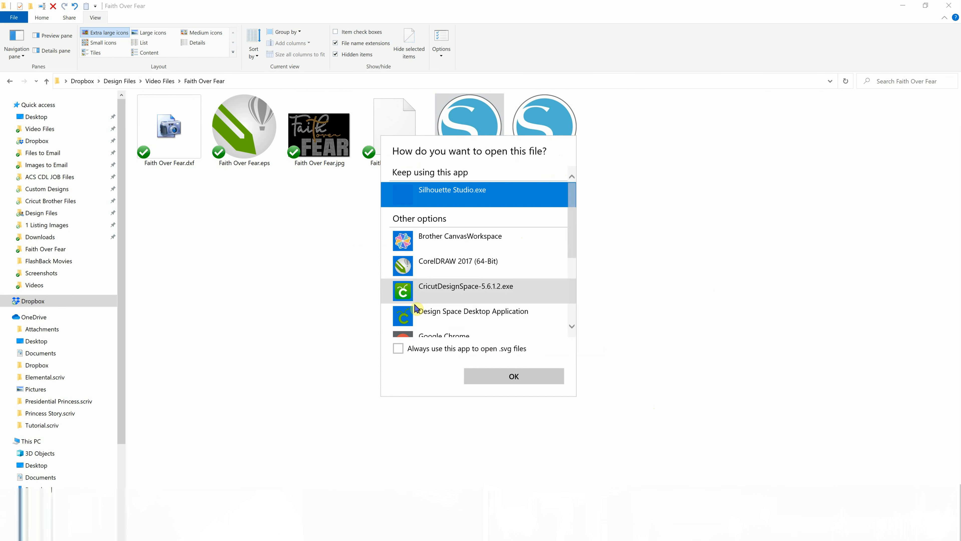
pyautogui.click(398, 348)
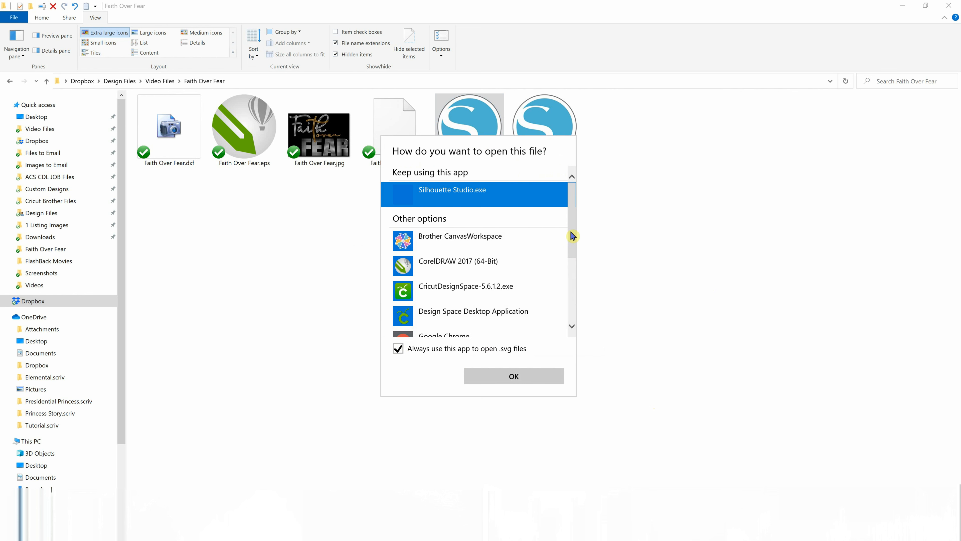
# Choose the Sure Cuts A Lot 5 Pro shortcut in the This PC Desktop folder as the program for always opening .svg files.
pyautogui.scroll(-4, 571, 246)
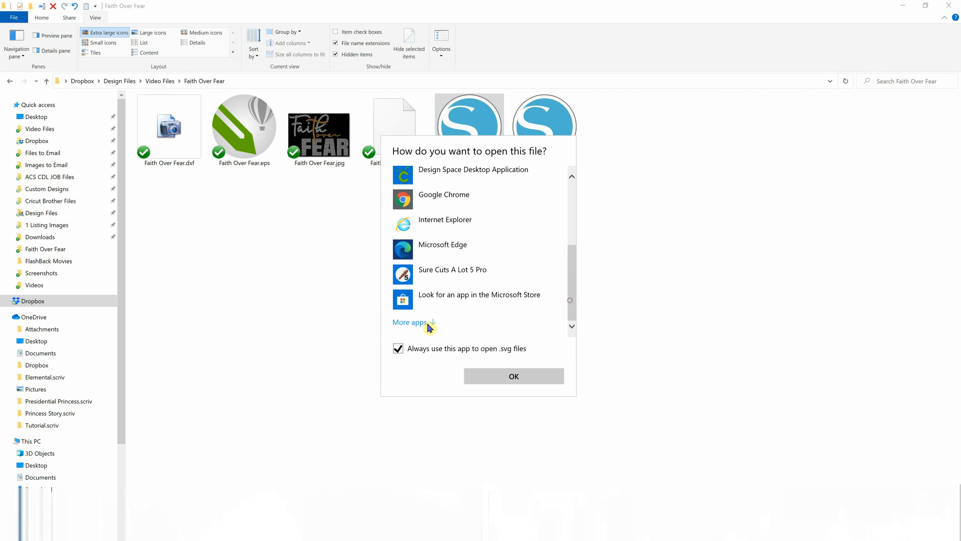
pyautogui.click(411, 323)
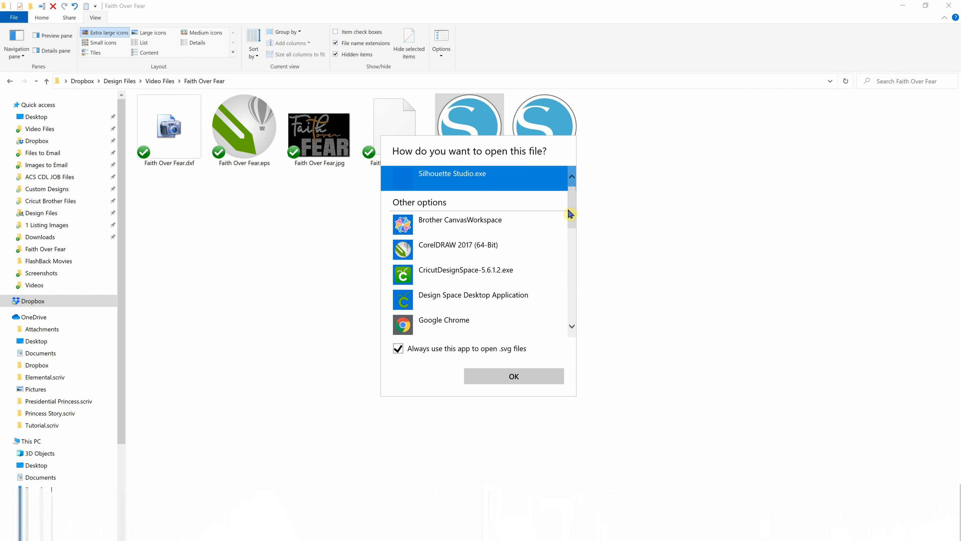
pyautogui.moveTo(573, 205); pyautogui.dragTo(572, 301)
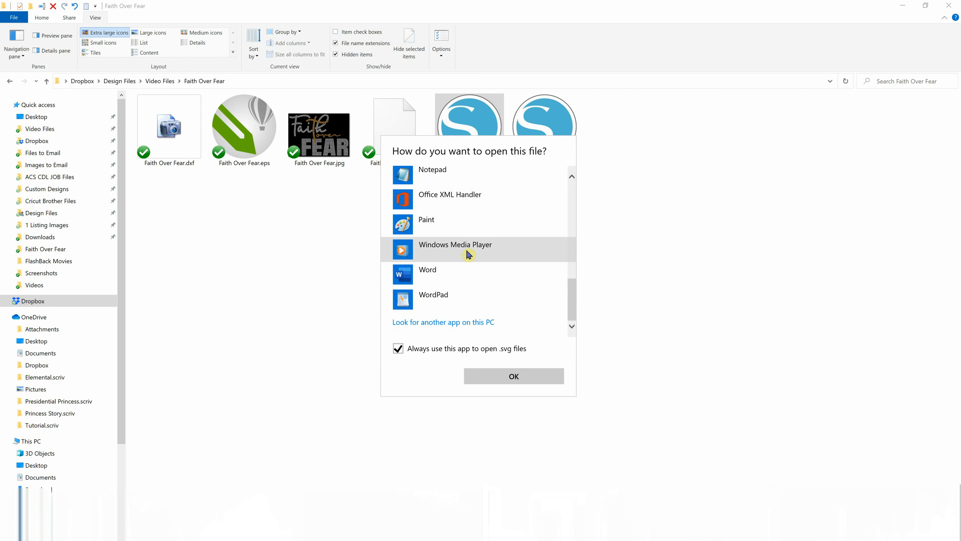
pyautogui.click(469, 327)
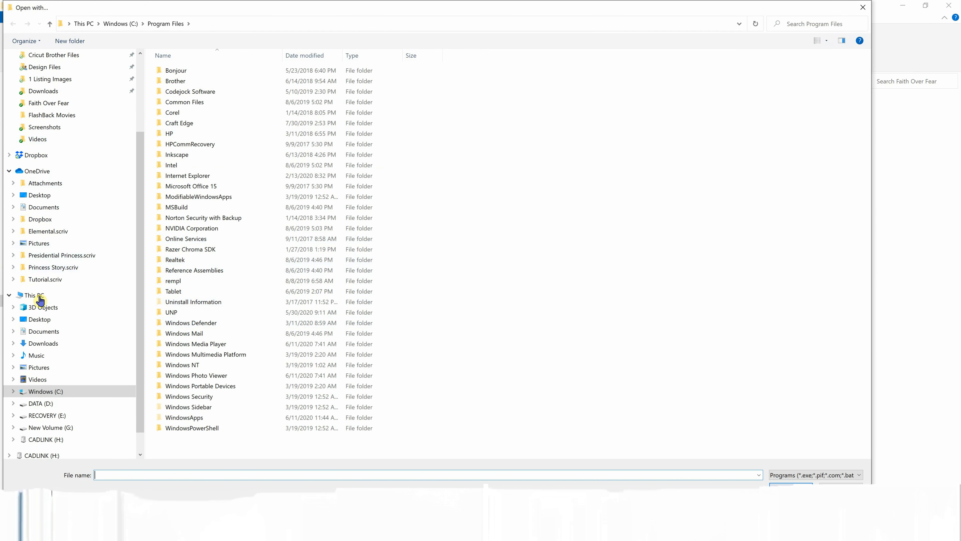
pyautogui.click(67, 318)
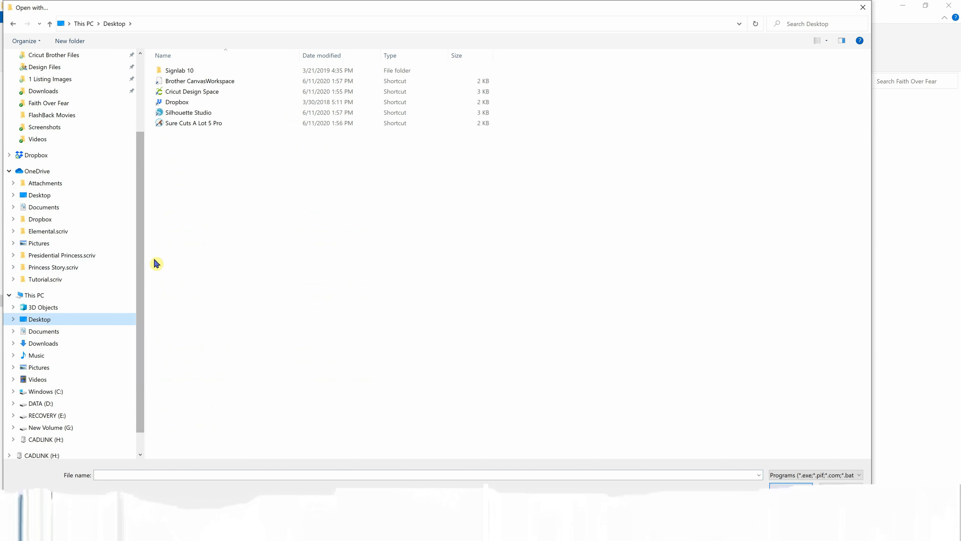
pyautogui.click(185, 125)
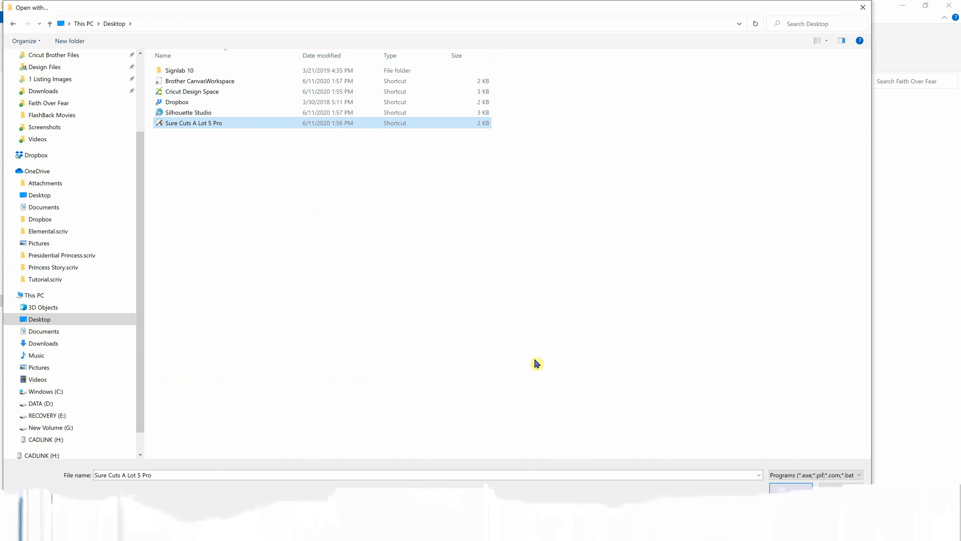
pyautogui.click(791, 488)
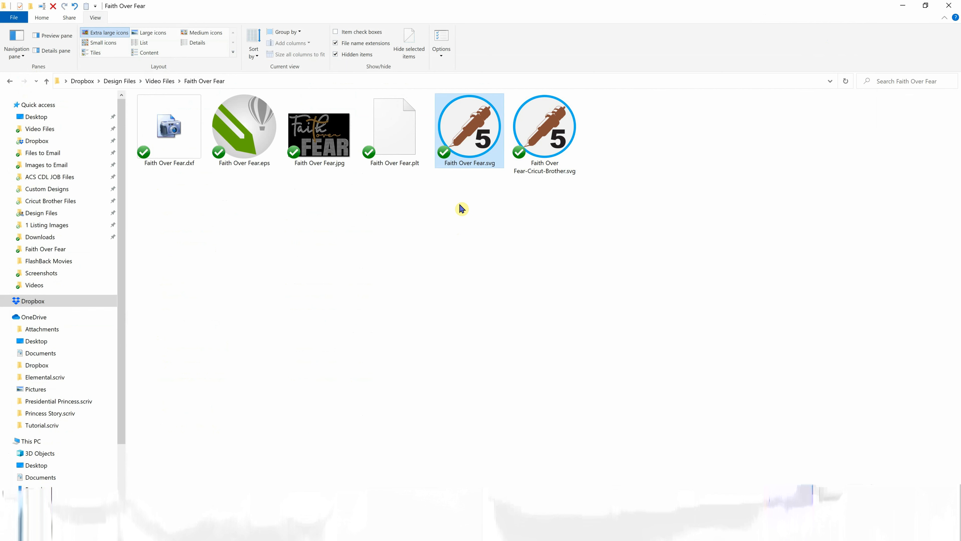
# Open Faith Over Fear.svg with its default program, create a new project with the default settings, and close the Library window.
pyautogui.doubleClick(471, 133)
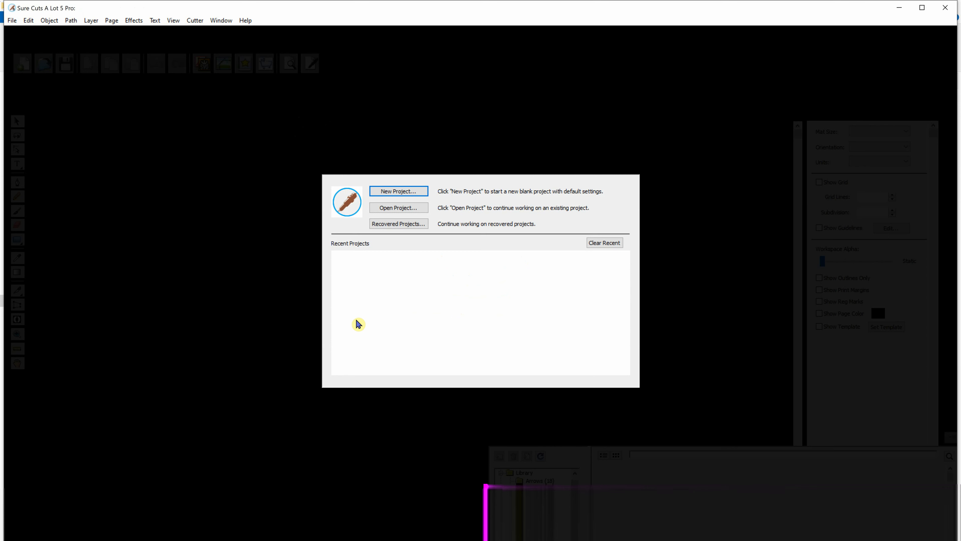
pyautogui.click(396, 194)
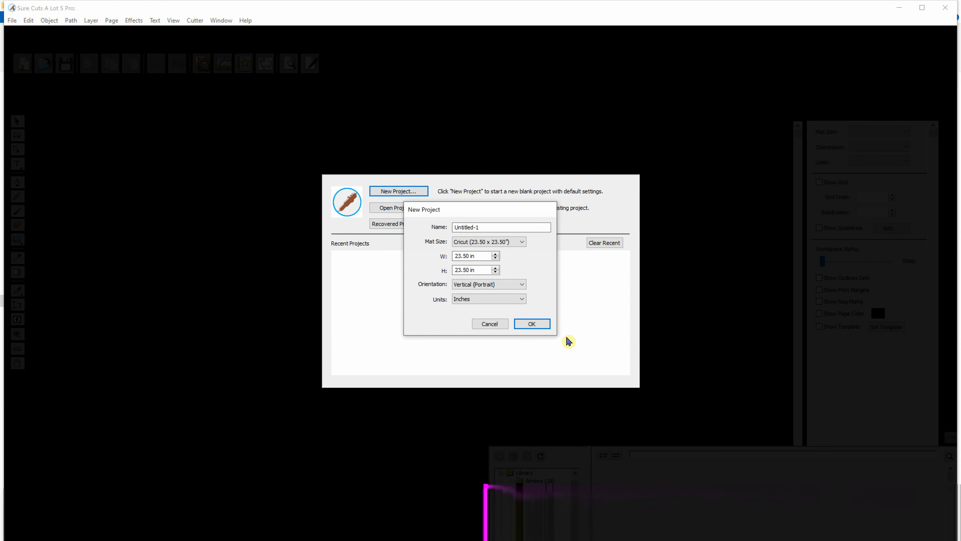
pyautogui.click(542, 323)
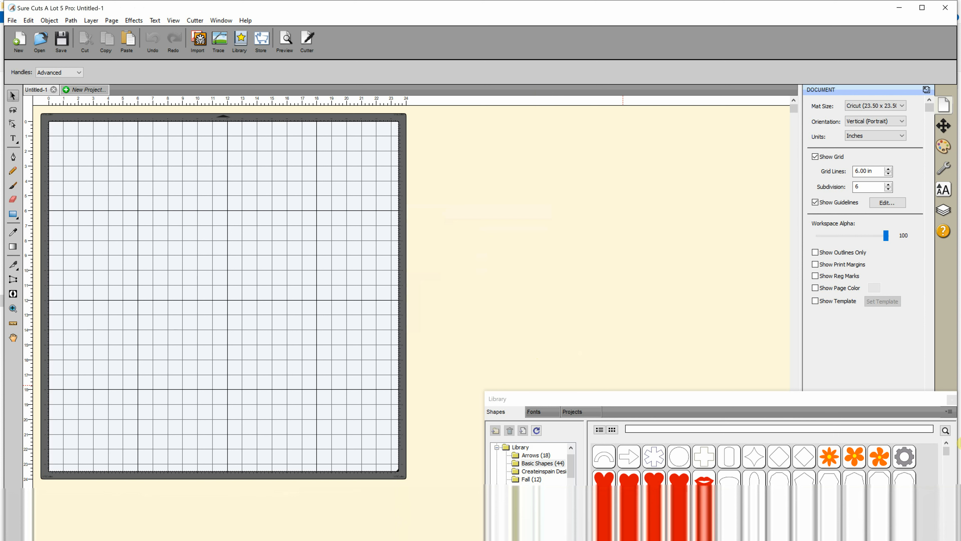
pyautogui.click(950, 412)
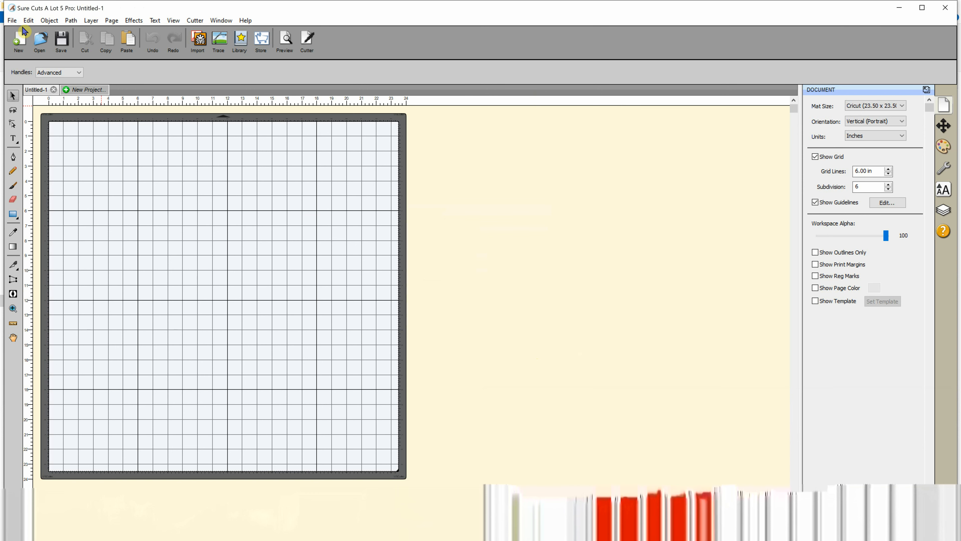
# Import Faith Over Fear.svg into the blank project, and close Sure Cuts A Lot 5 Pro.
pyautogui.click(12, 20)
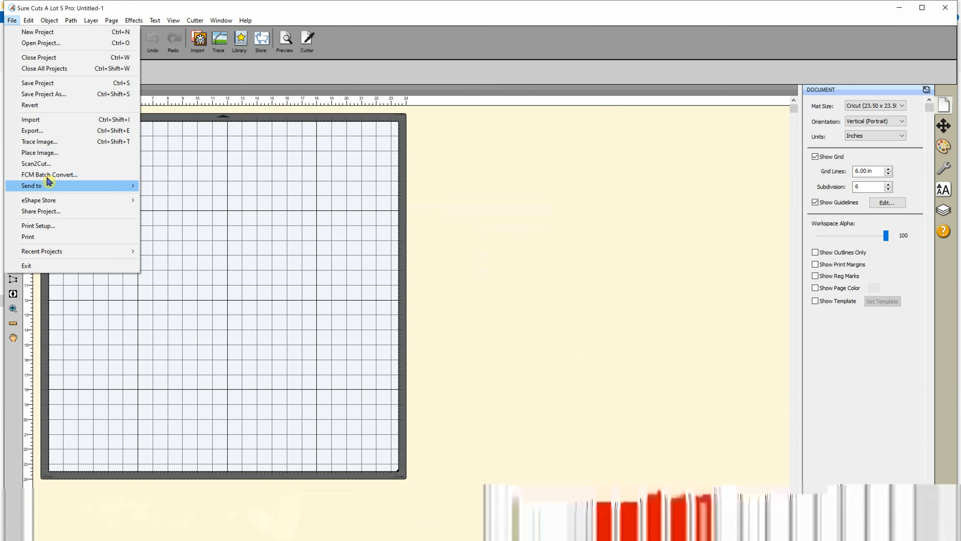
pyautogui.click(46, 122)
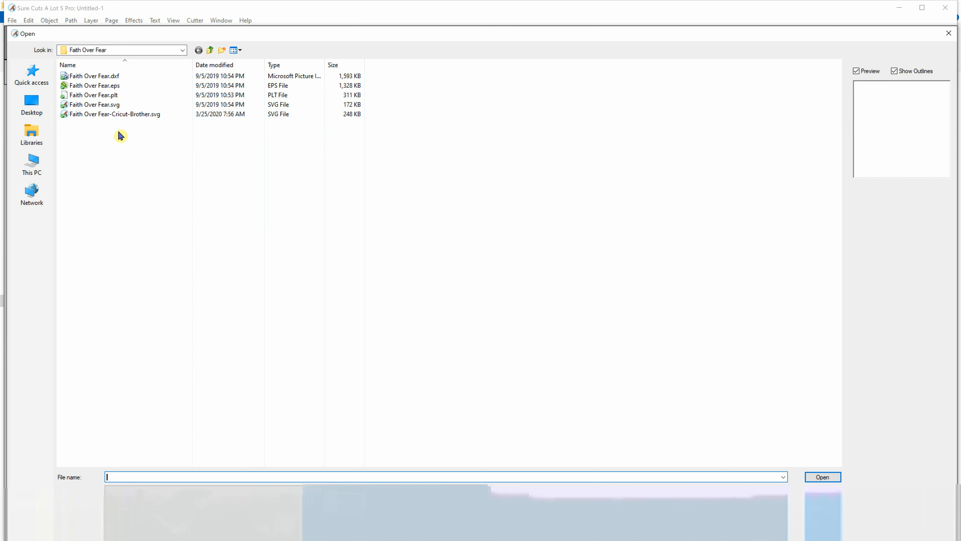
pyautogui.click(102, 106)
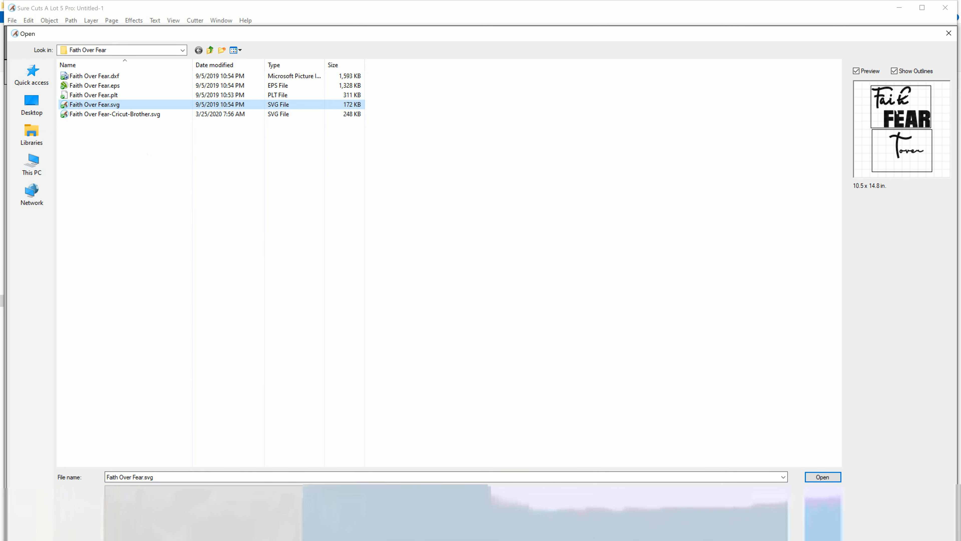
pyautogui.click(827, 478)
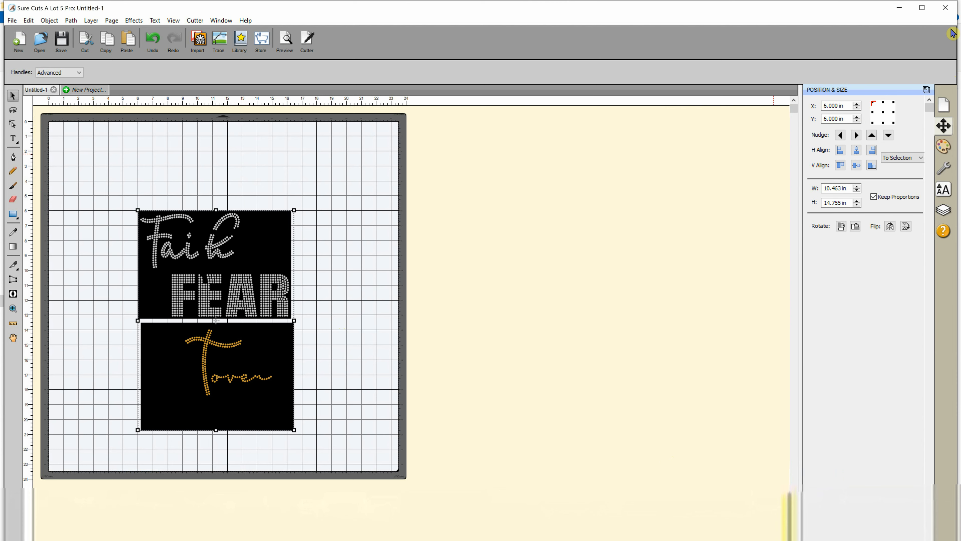
pyautogui.click(945, 7)
pyautogui.click(488, 311)
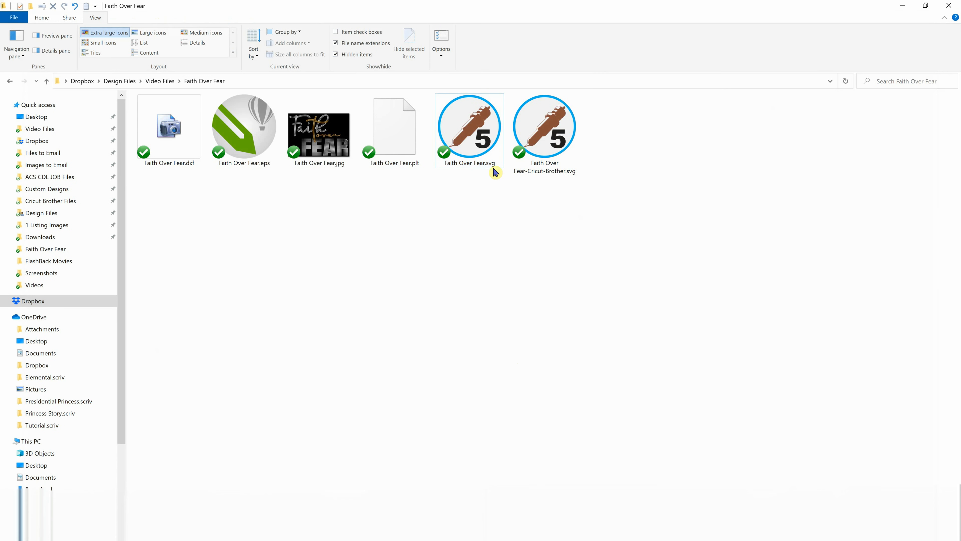
# Set Design Space Desktop Application as the program that always opens .svg files, starting from Faith Over Fear-Cricut-Brother.svg.
pyautogui.click(547, 155)
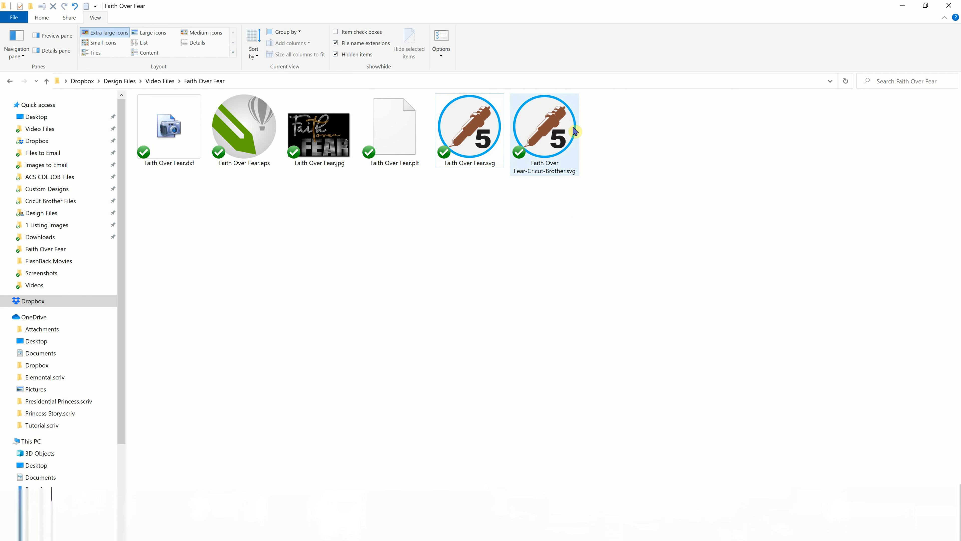
pyautogui.rightClick(553, 131)
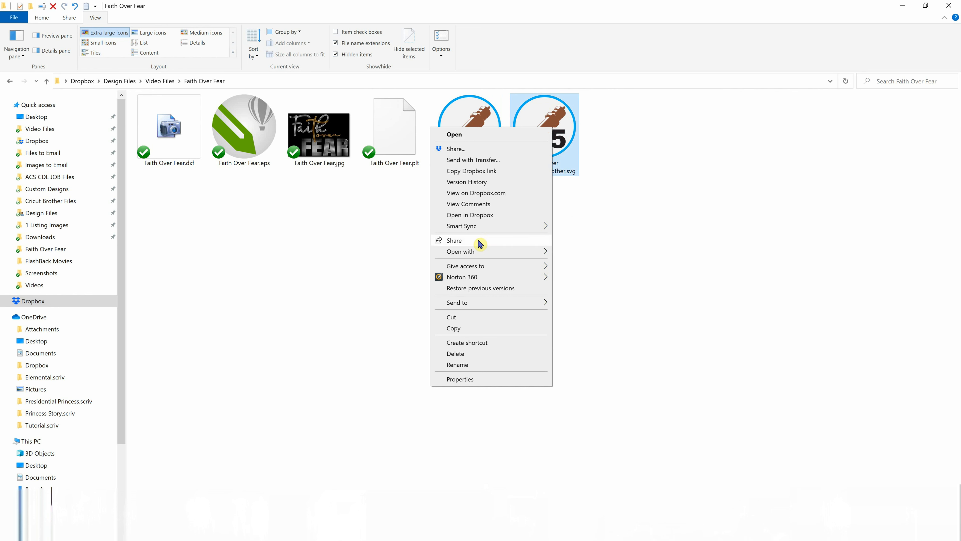
pyautogui.moveTo(476, 257)
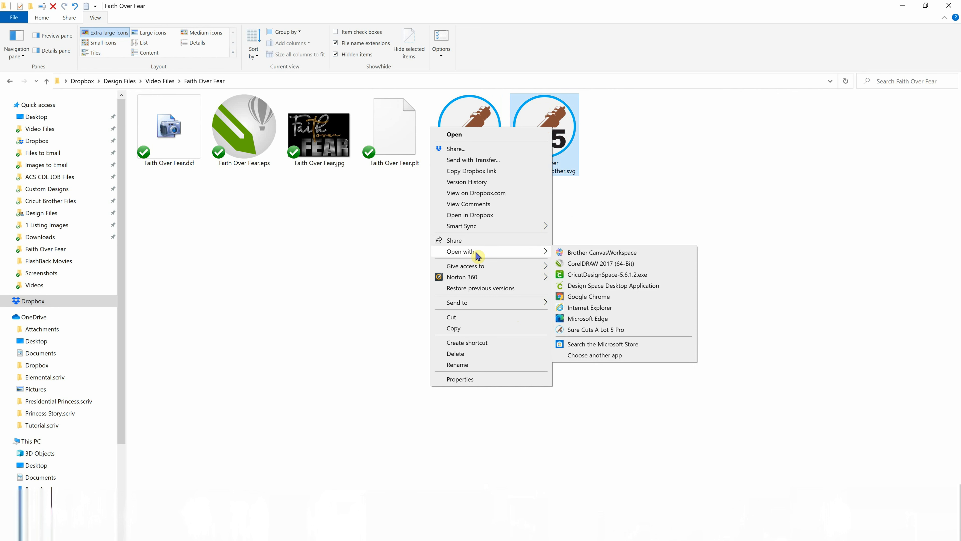
pyautogui.click(585, 356)
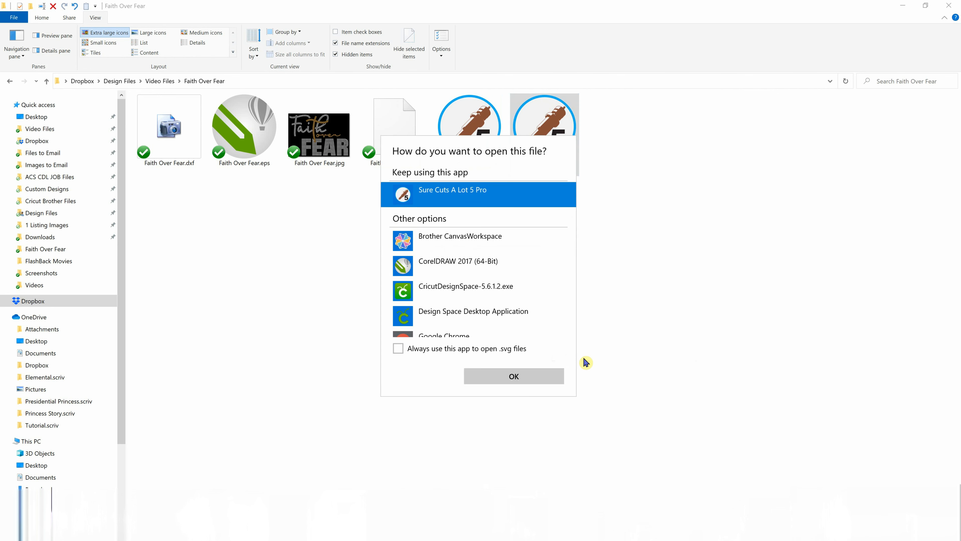
pyautogui.click(398, 349)
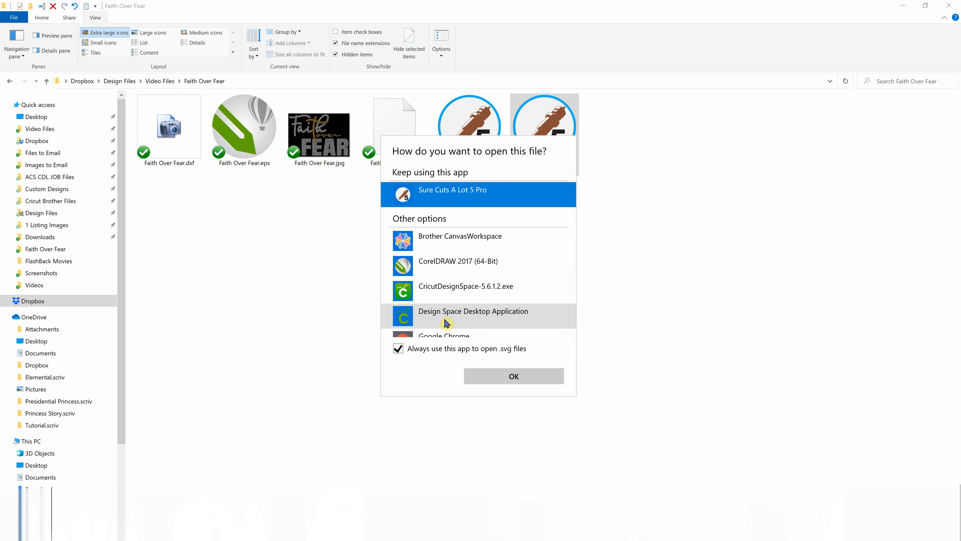
pyautogui.click(421, 318)
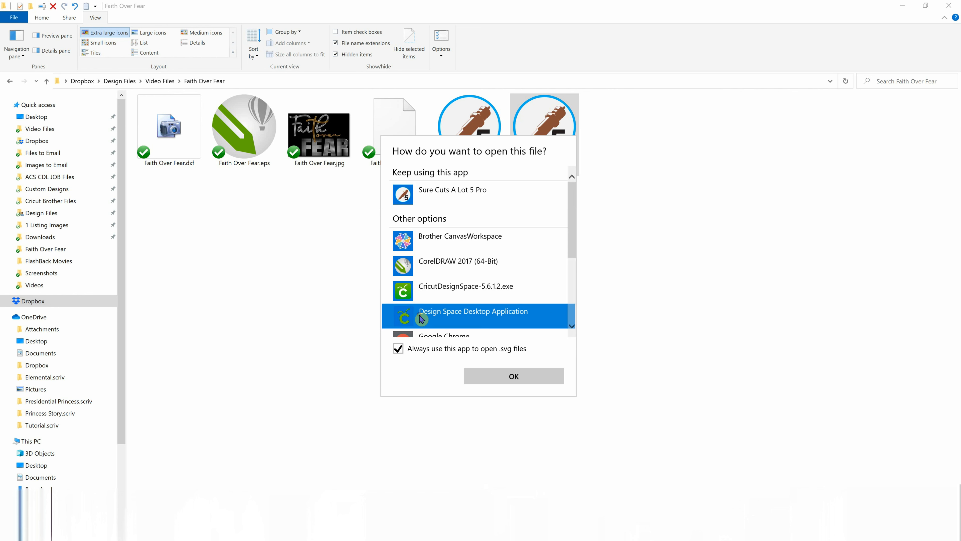
pyautogui.click(519, 379)
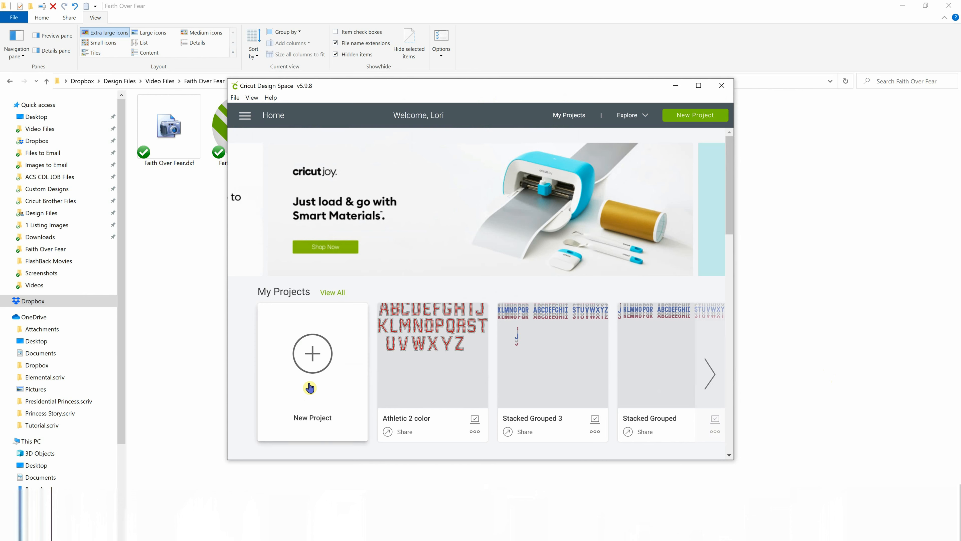
# Start a new project in a maximized Cricut Design Space window and upload Faith Over Fear-Cricut-Brother.svg as an image.
pyautogui.click(310, 356)
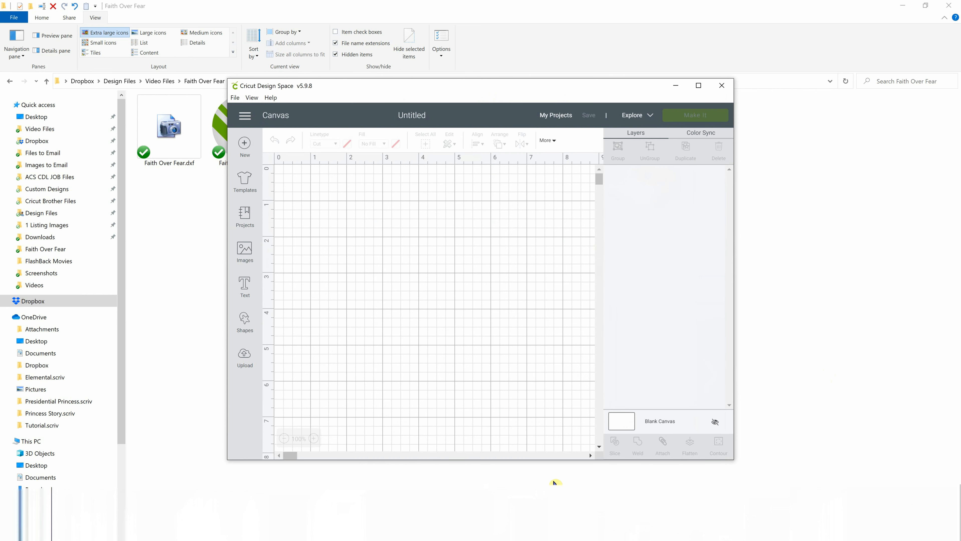
pyautogui.click(699, 85)
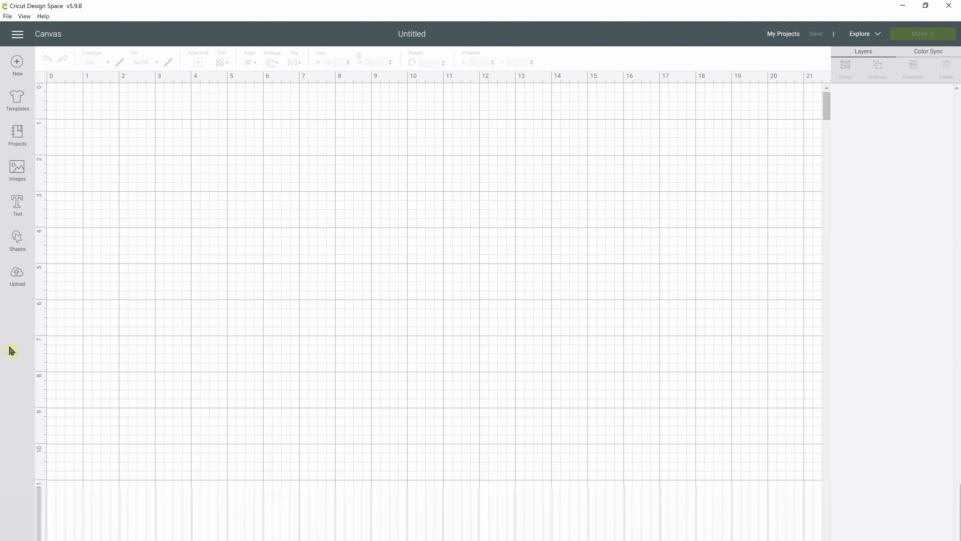
pyautogui.click(17, 275)
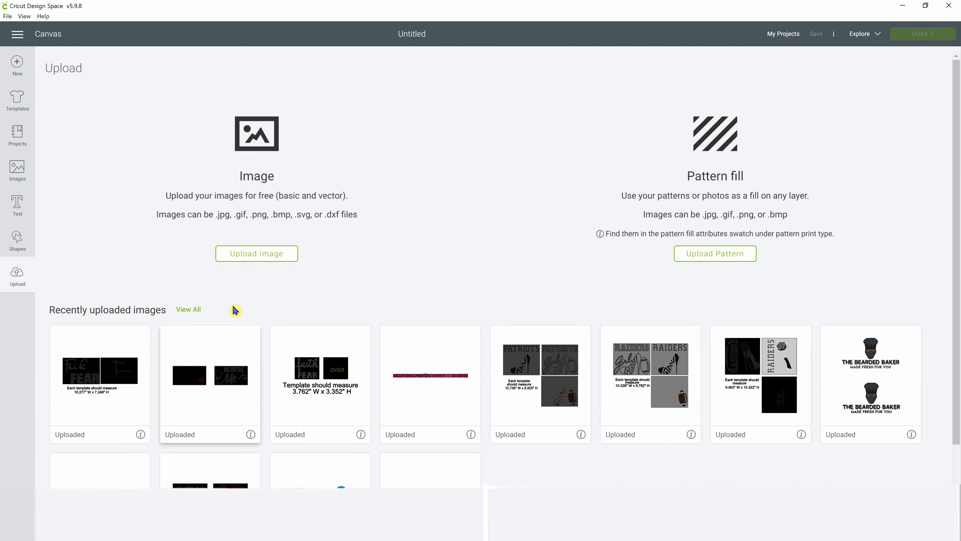
pyautogui.click(249, 259)
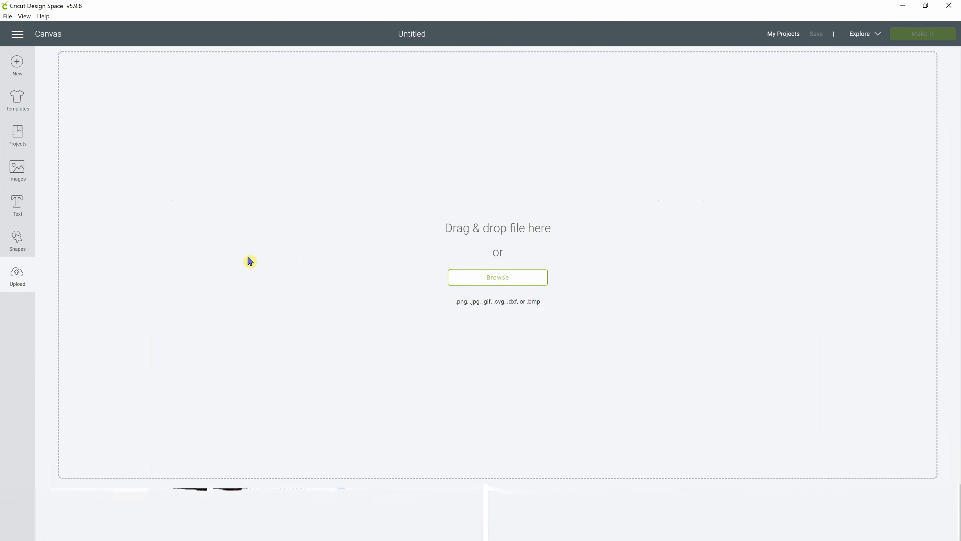
pyautogui.click(489, 277)
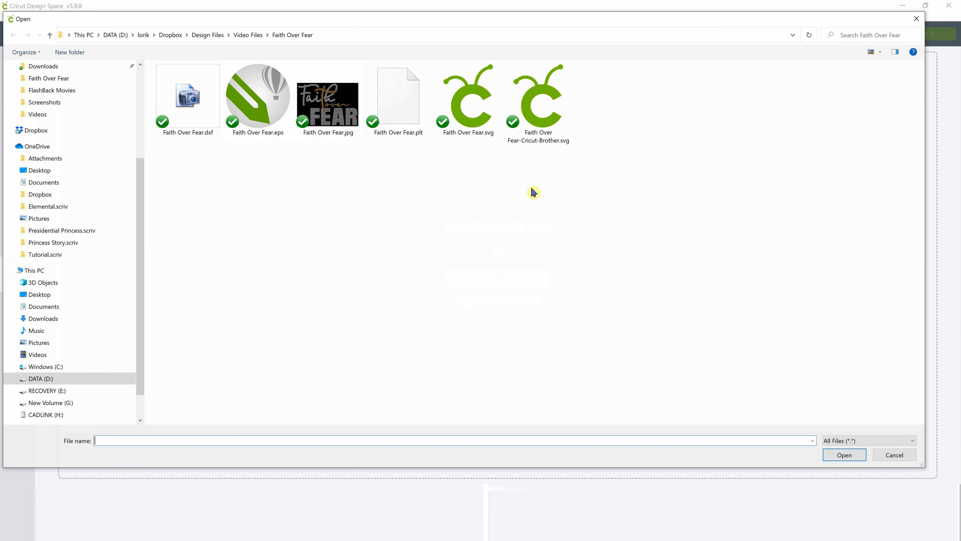
pyautogui.click(547, 145)
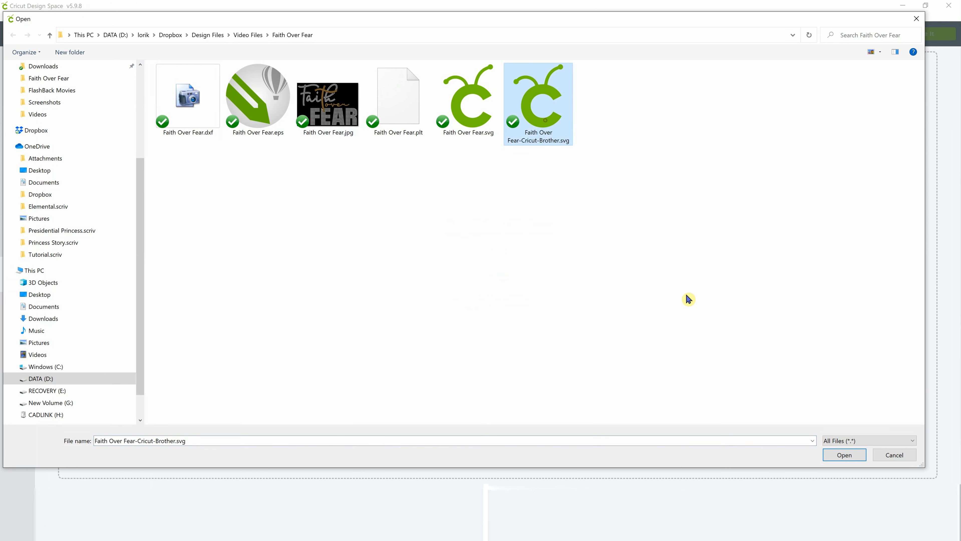
pyautogui.click(844, 455)
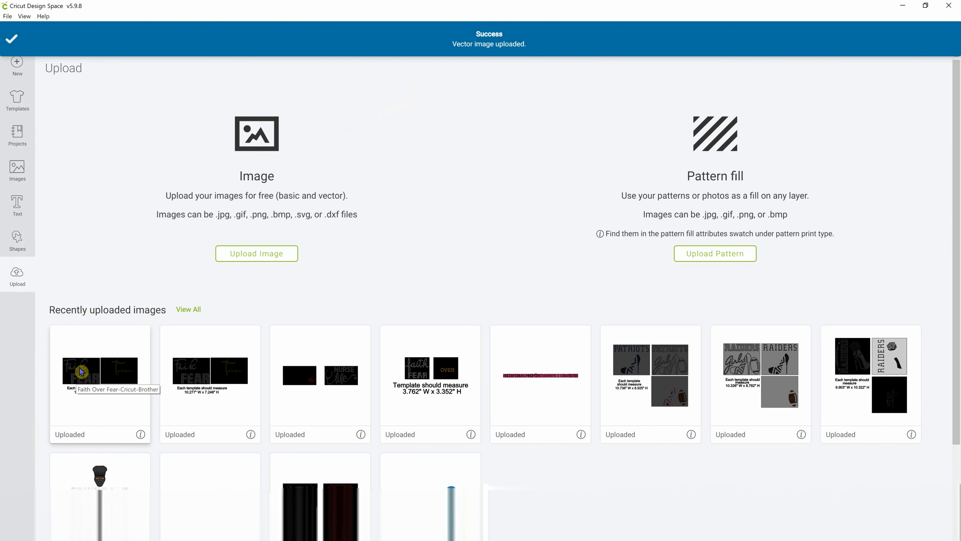
# Insert the newly uploaded Faith Over Fear-Cricut-Brother image on the canvas and move it to about X 5.3, Y 2.3.
pyautogui.click(81, 371)
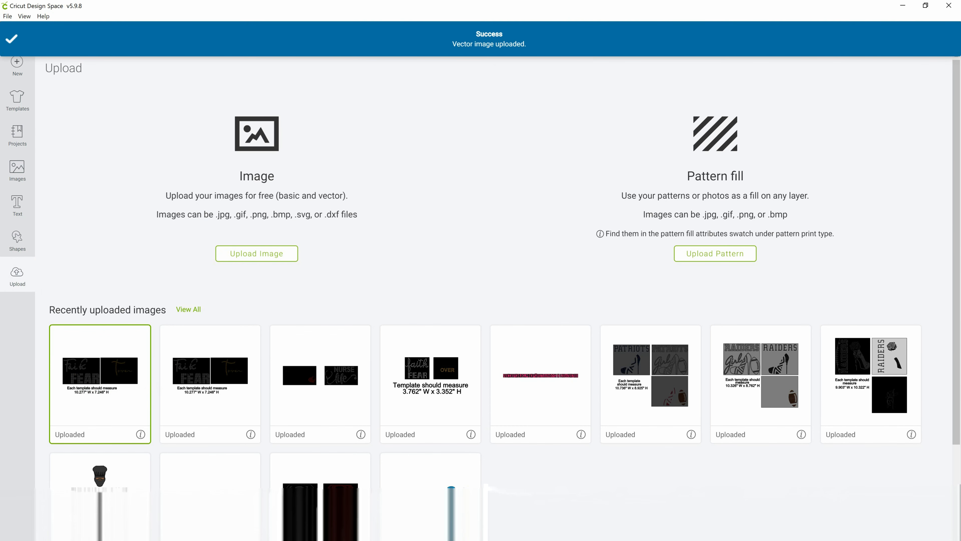
pyautogui.click(913, 507)
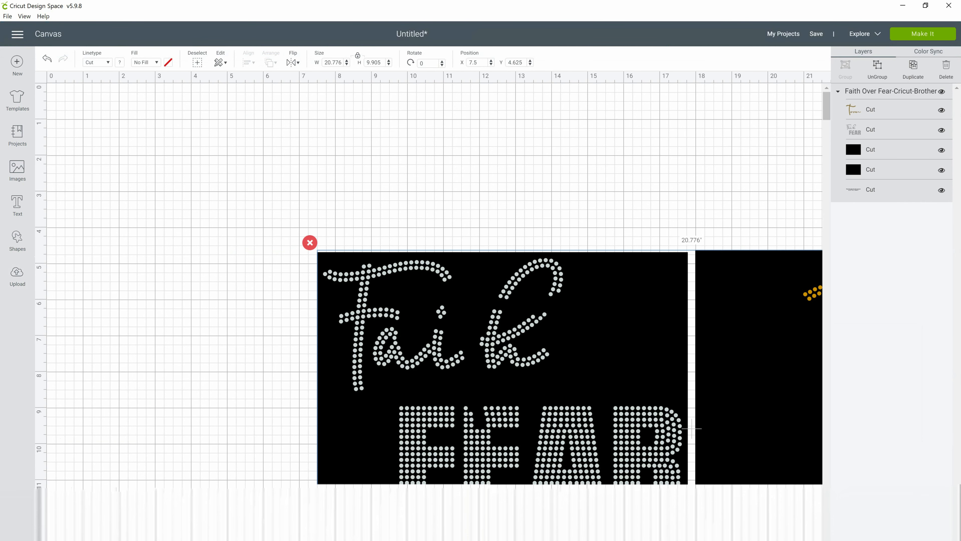
pyautogui.moveTo(631, 380); pyautogui.dragTo(409, 257)
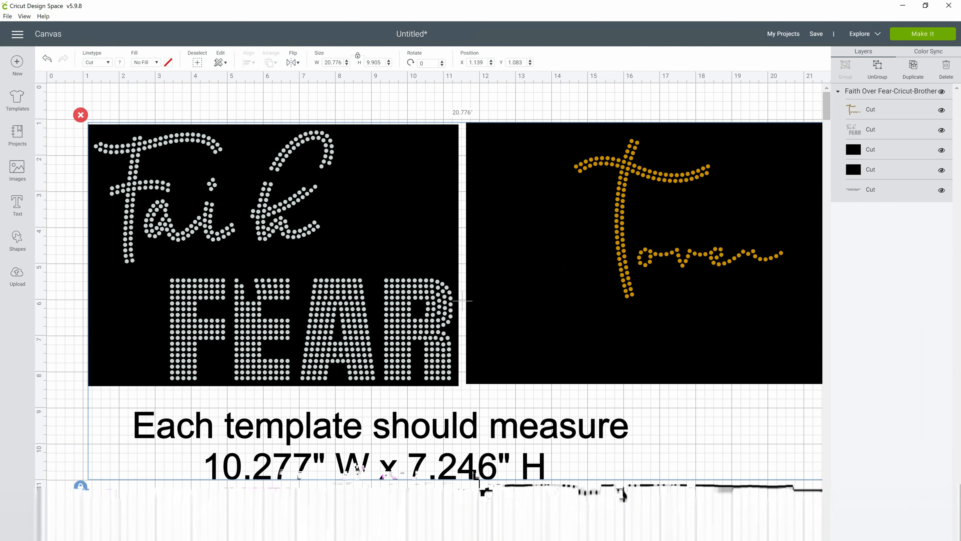
pyautogui.hotkey('ctrl', '-')
pyautogui.hotkey('ctrl', '-')
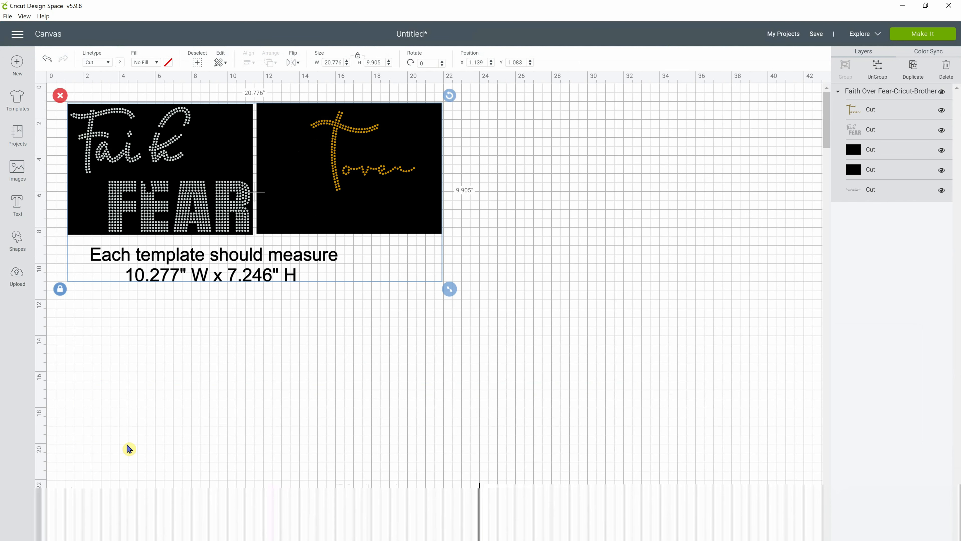
pyautogui.moveTo(307, 169); pyautogui.dragTo(383, 191)
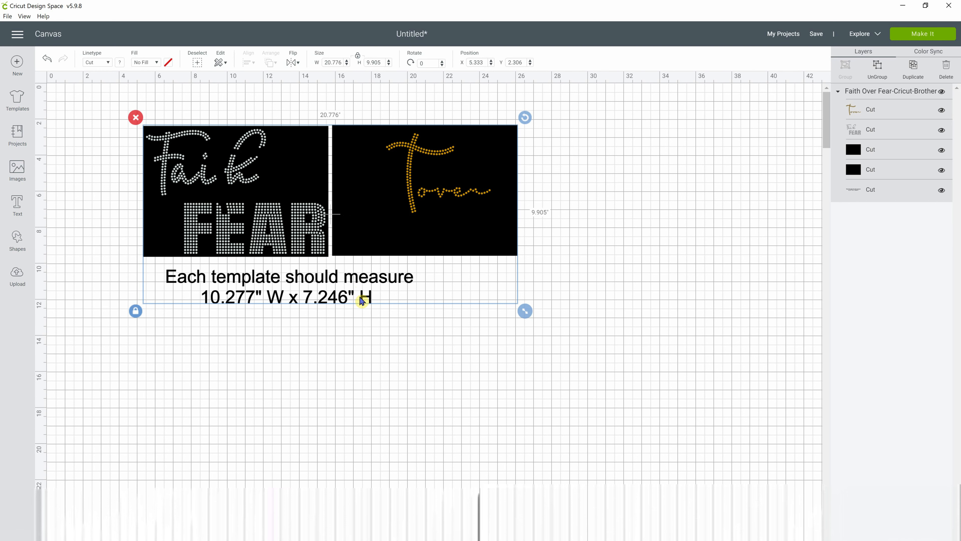
# Ungroup the Faith Over Fear-Cricut-Brother image and check the size of the light-colored Faith Fear dot layer.
pyautogui.click(879, 72)
pyautogui.click(503, 365)
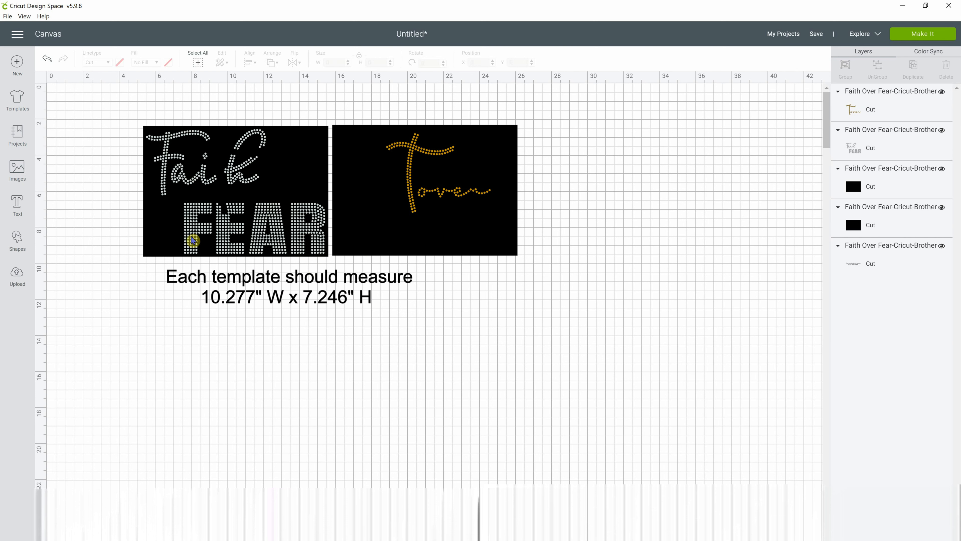
pyautogui.click(171, 221)
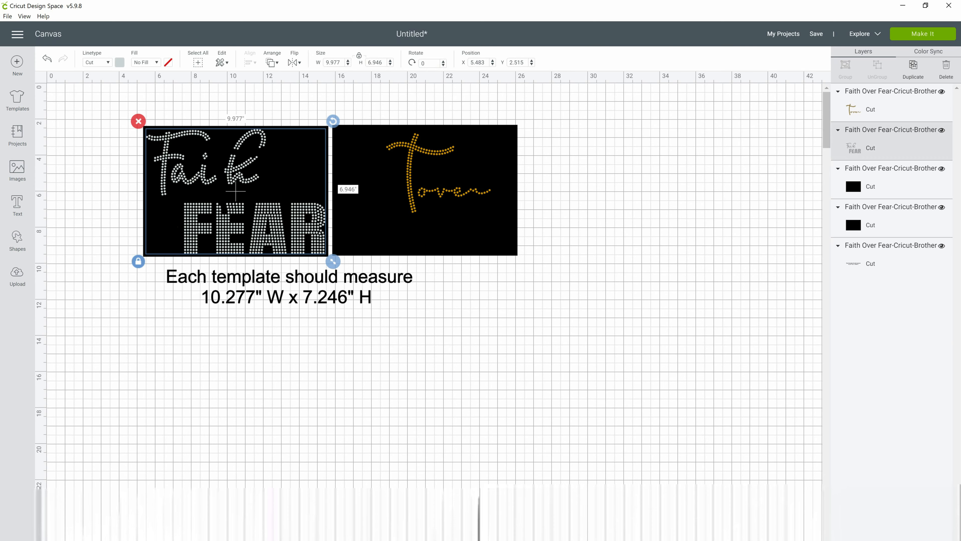
pyautogui.hotkey('ctrl', '+')
pyautogui.hotkey('ctrl', '+')
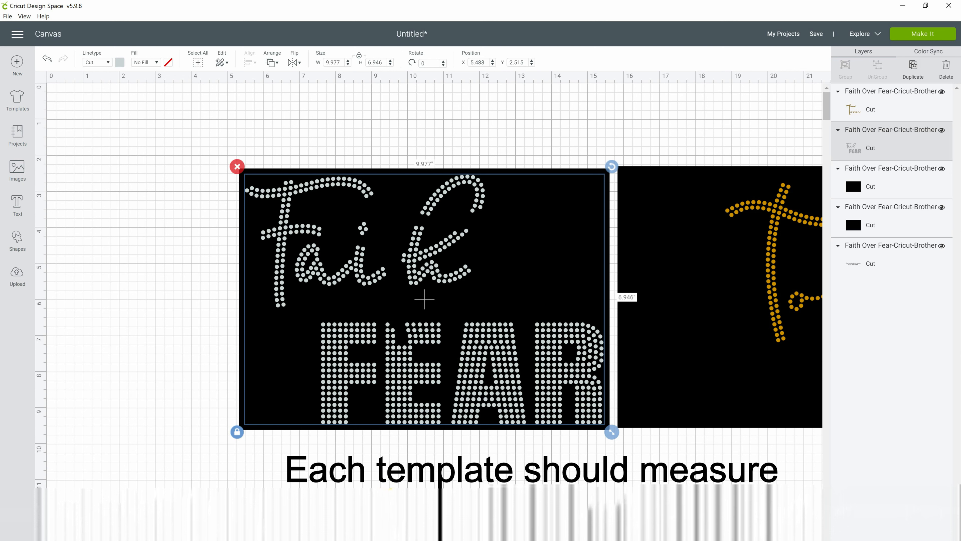
pyautogui.click(184, 455)
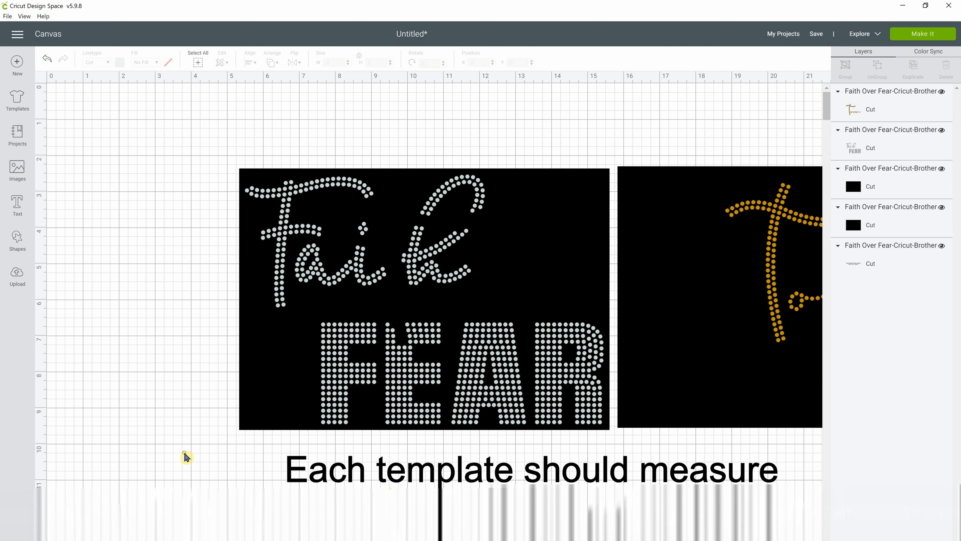
# Check the size of the black rectangle behind the Faith Fear dots, first alone and then together with the dot layer.
pyautogui.click(242, 433)
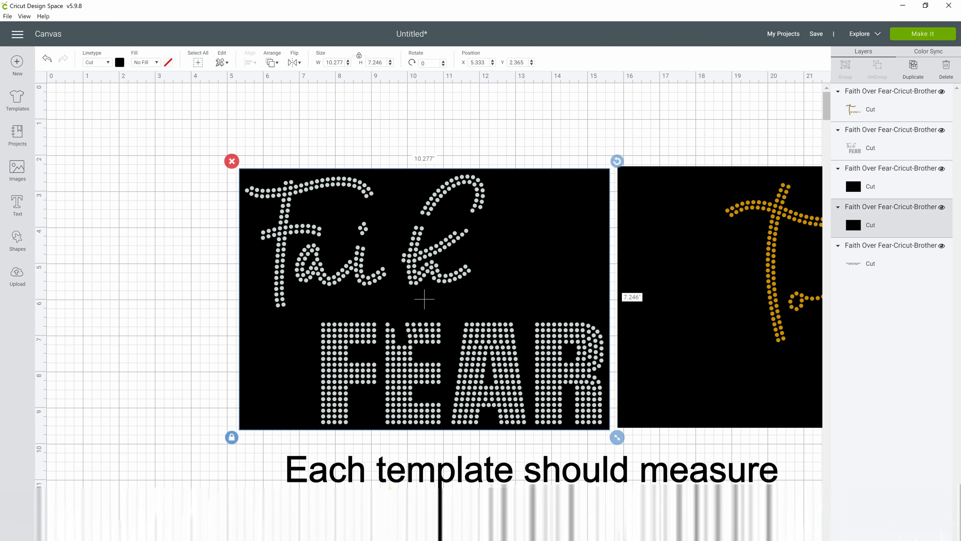
pyautogui.click(178, 411)
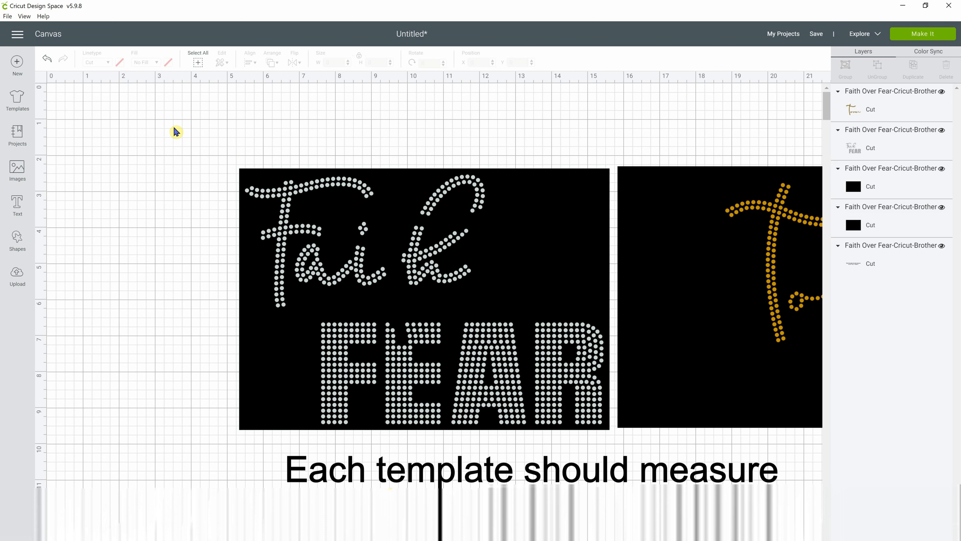
pyautogui.moveTo(173, 127); pyautogui.dragTo(614, 437)
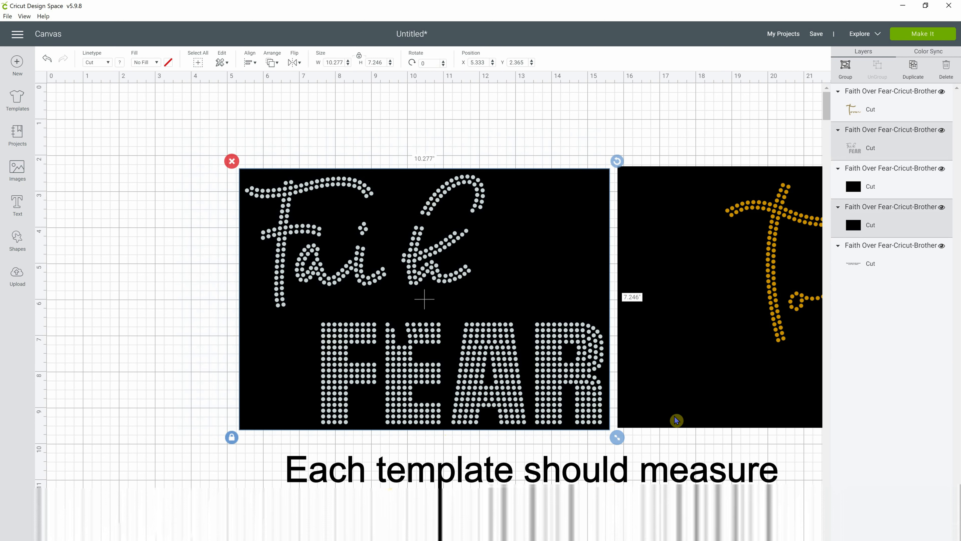
pyautogui.click(698, 445)
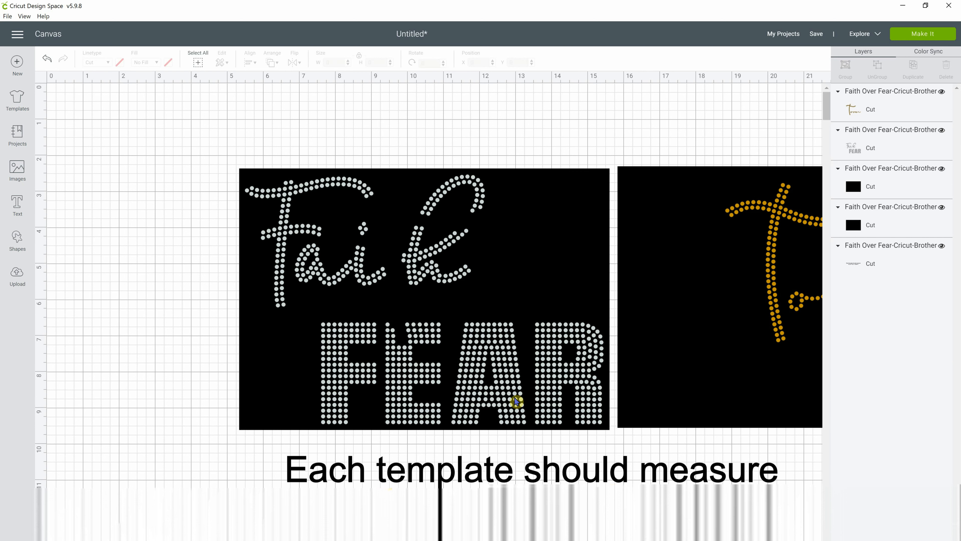
# Quit Cricut Design Space and return to the Faith Over Fear folder.
pyautogui.click(948, 5)
pyautogui.click(435, 265)
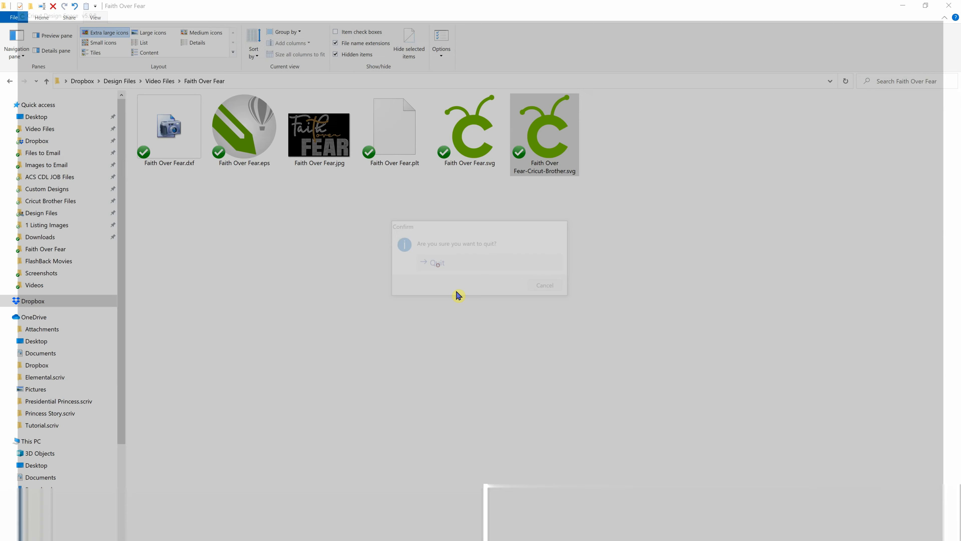
pyautogui.click(493, 334)
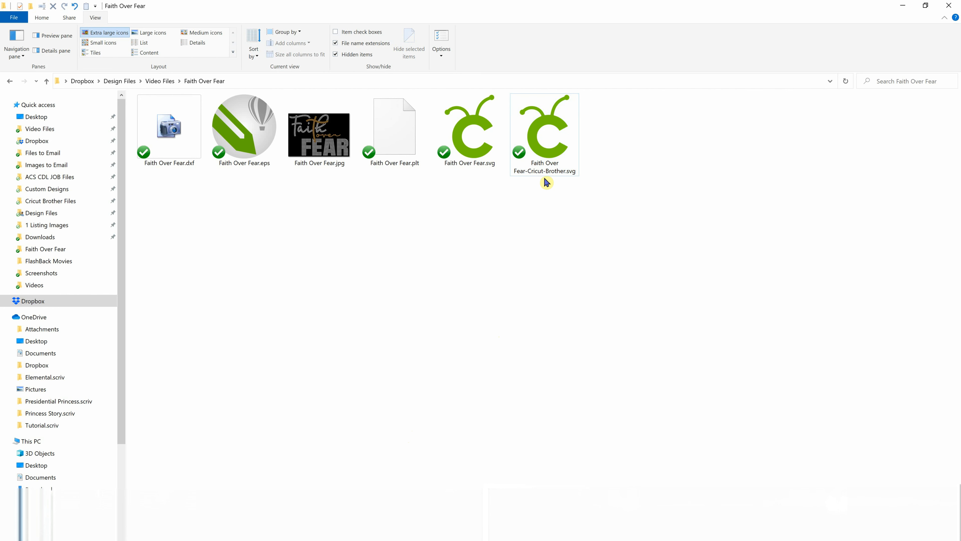
# Set Brother CanvasWorkspace as the program that always opens .svg files, starting from Faith Over Fear-Cricut-Brother.svg, and dismiss its startup dialogs.
pyautogui.rightClick(550, 142)
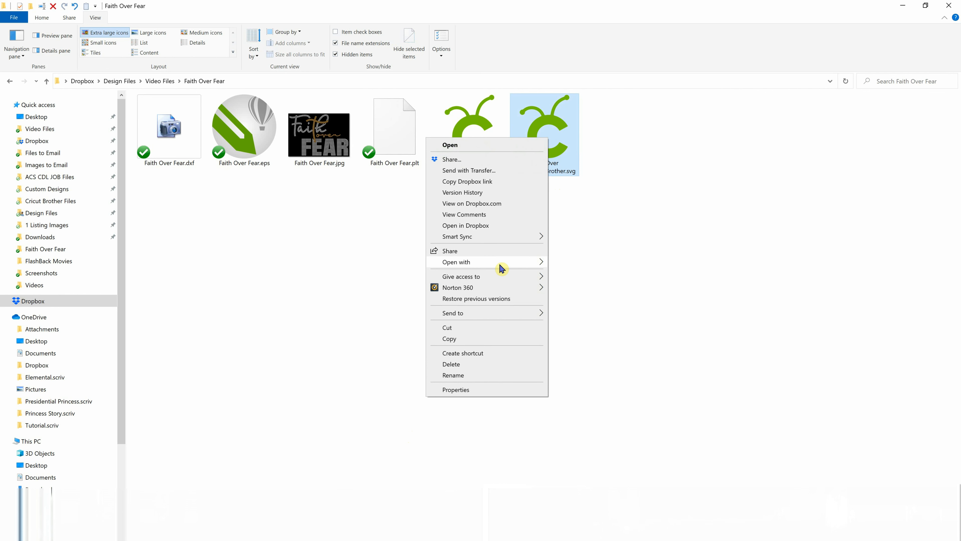
pyautogui.moveTo(502, 268)
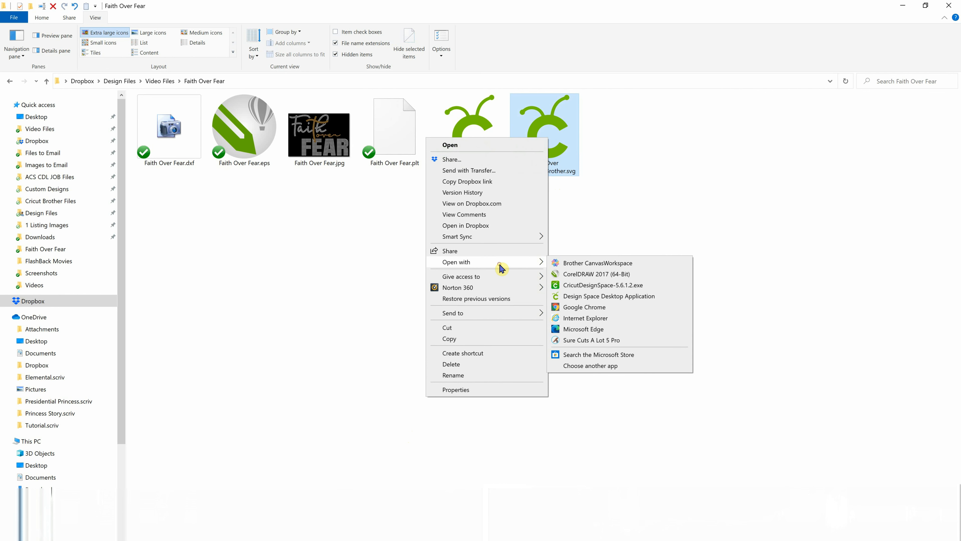
pyautogui.click(583, 367)
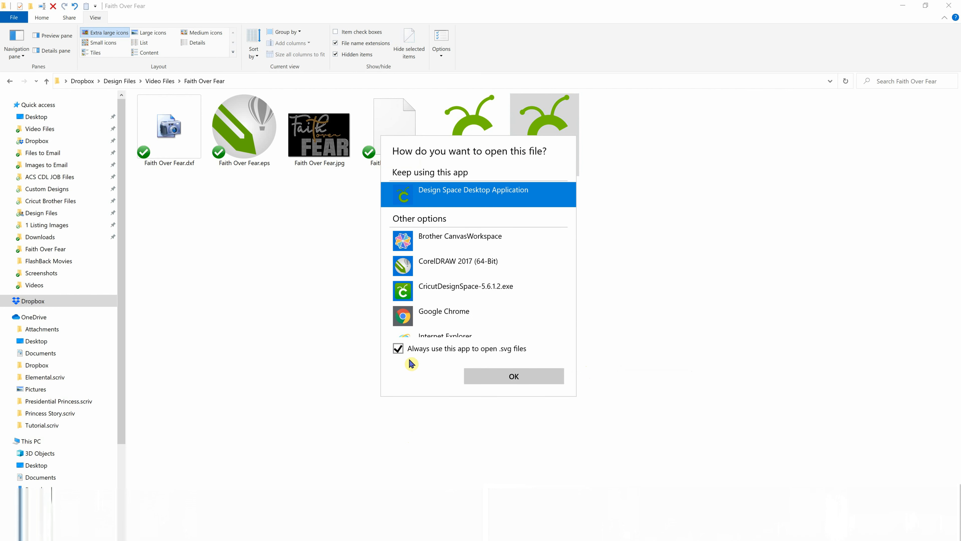
pyautogui.click(408, 242)
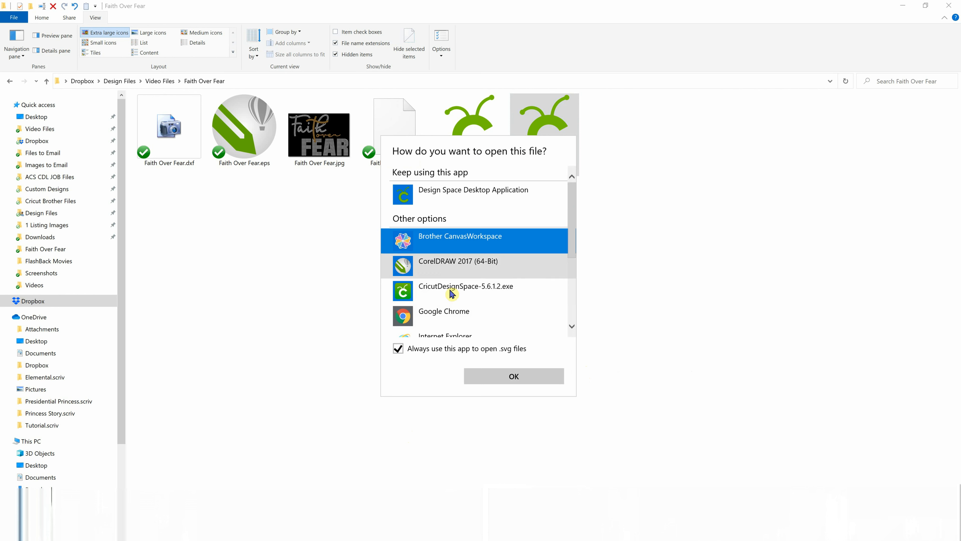
pyautogui.click(497, 379)
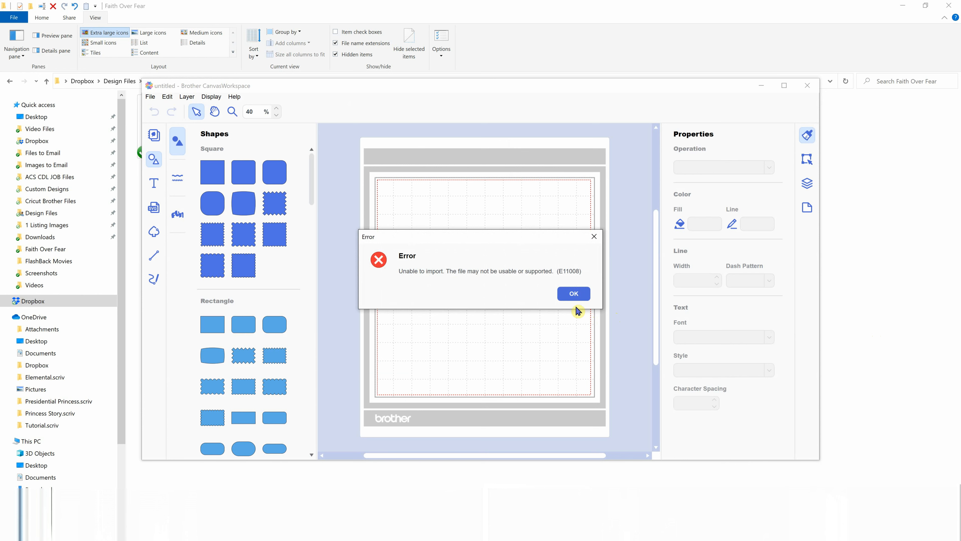
pyautogui.click(573, 295)
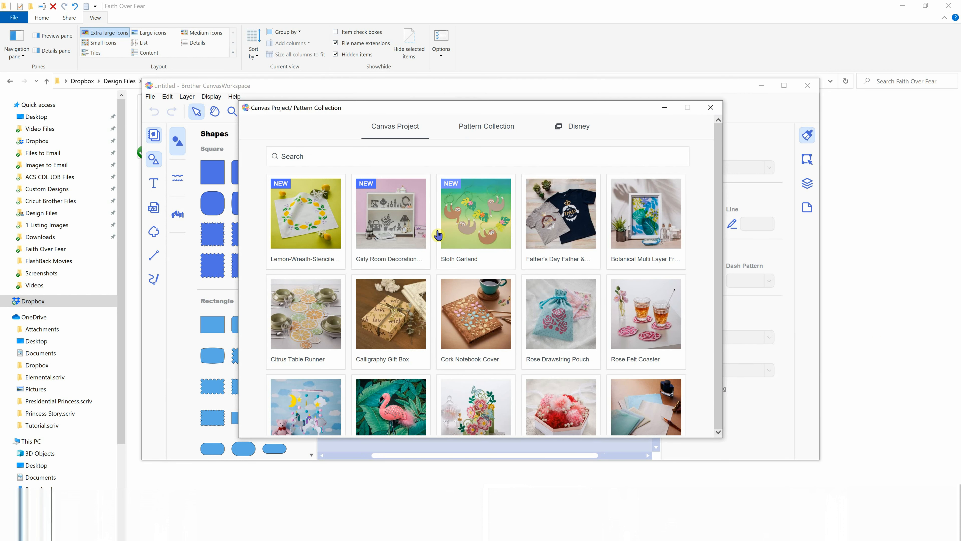
pyautogui.click(711, 108)
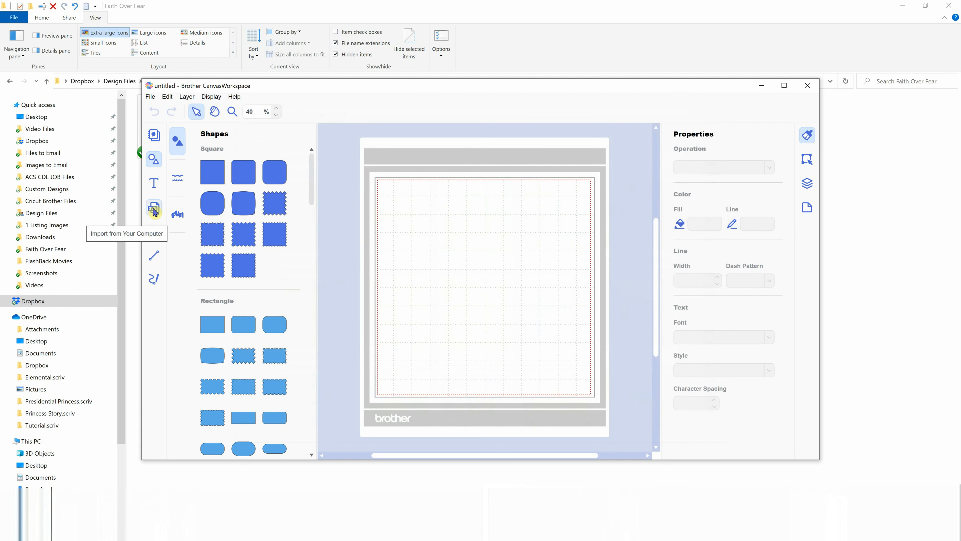
# Import Faith Over Fear-Cricut-Brother.svg from the computer into the blank CanvasWorkspace project.
pyautogui.click(150, 96)
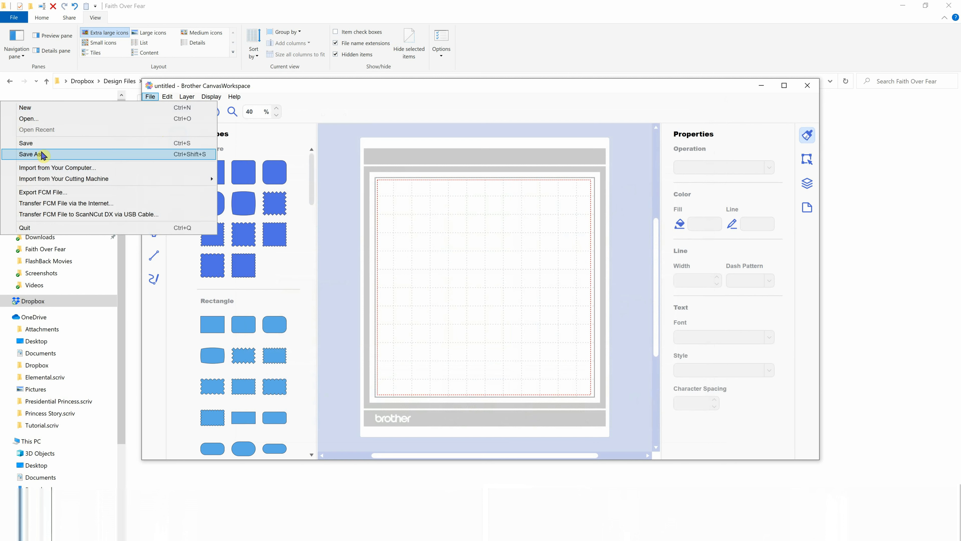
pyautogui.click(329, 207)
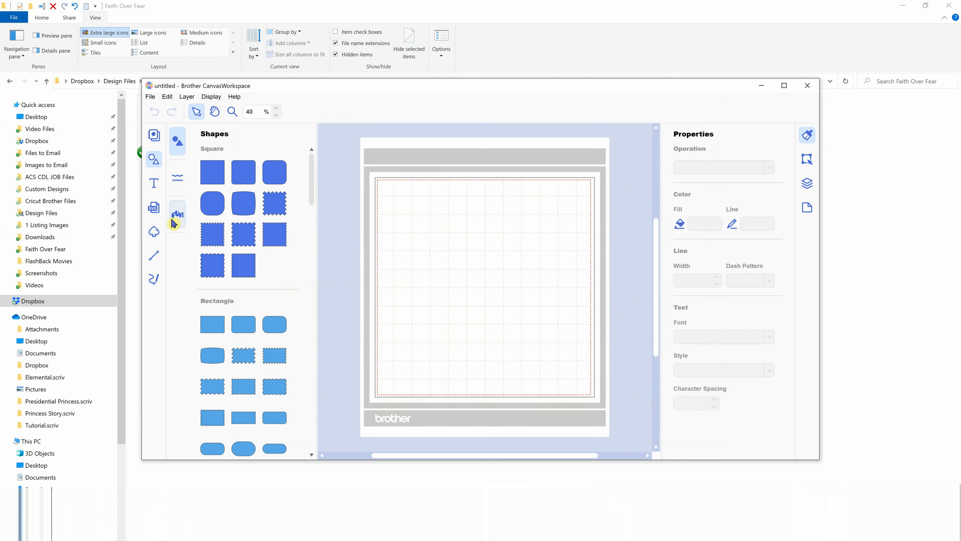
pyautogui.click(154, 207)
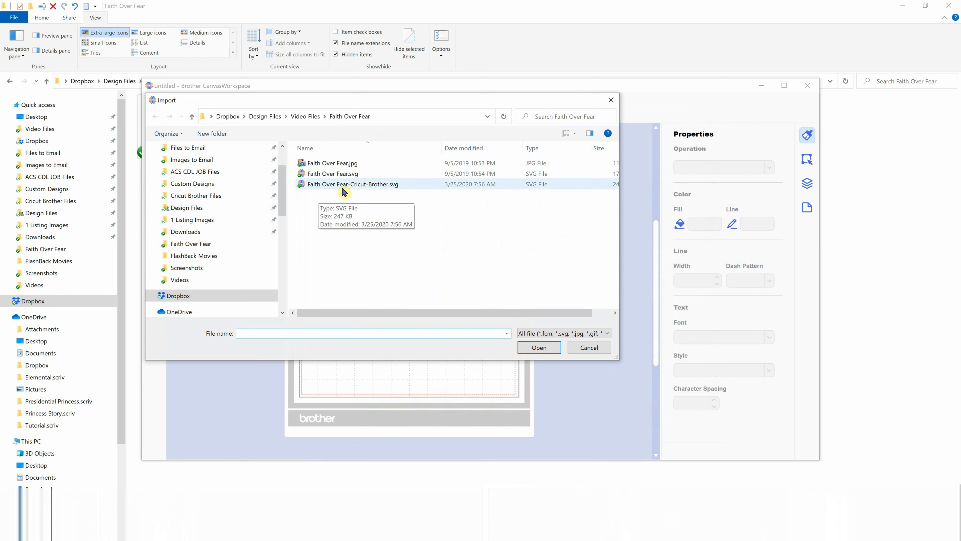
pyautogui.click(380, 183)
pyautogui.click(537, 349)
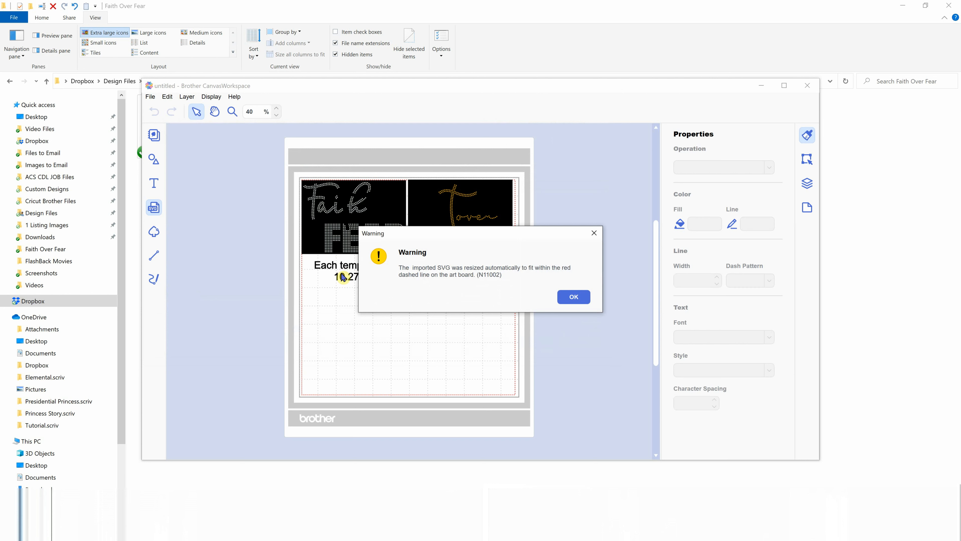
pyautogui.click(574, 297)
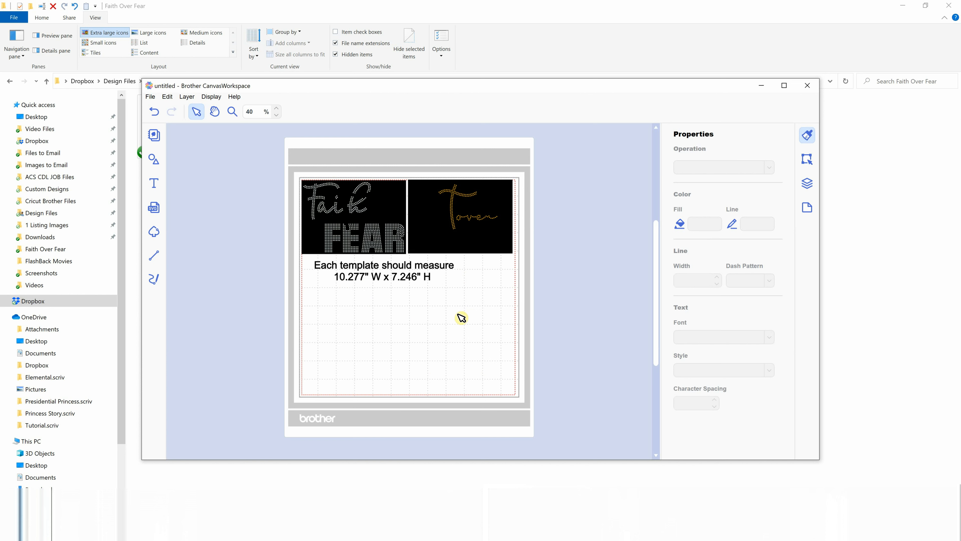
# Set the artboard size to 12" x 24".
pyautogui.click(809, 211)
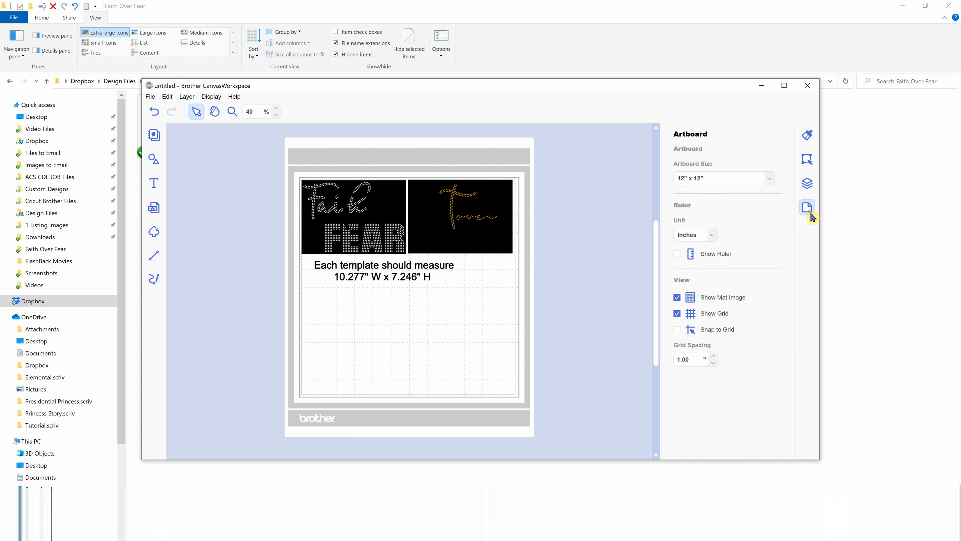
pyautogui.click(768, 184)
pyautogui.click(703, 201)
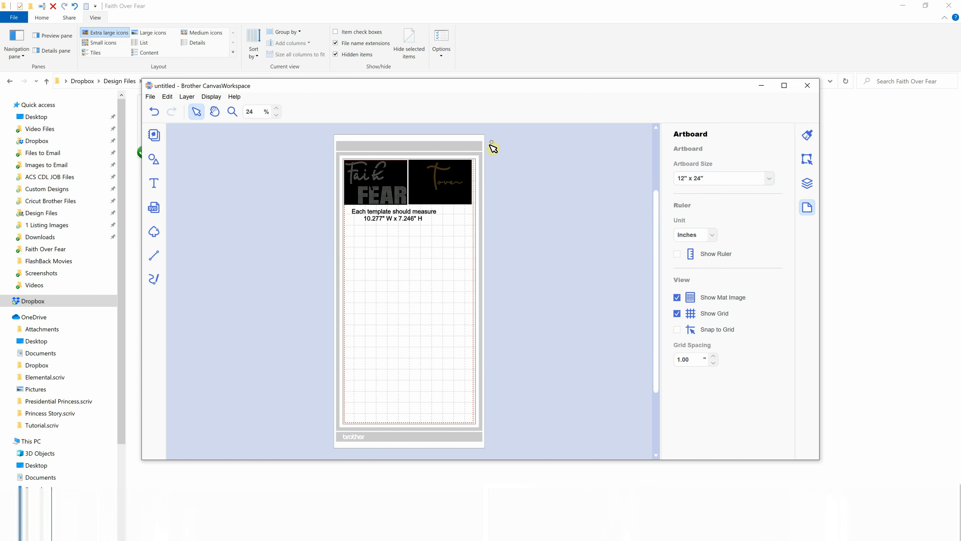
# Move the gold T over template with its black rectangle to the middle of the mat, about X 2.67", Y 11.09".
pyautogui.moveTo(490, 143); pyautogui.dragTo(409, 209)
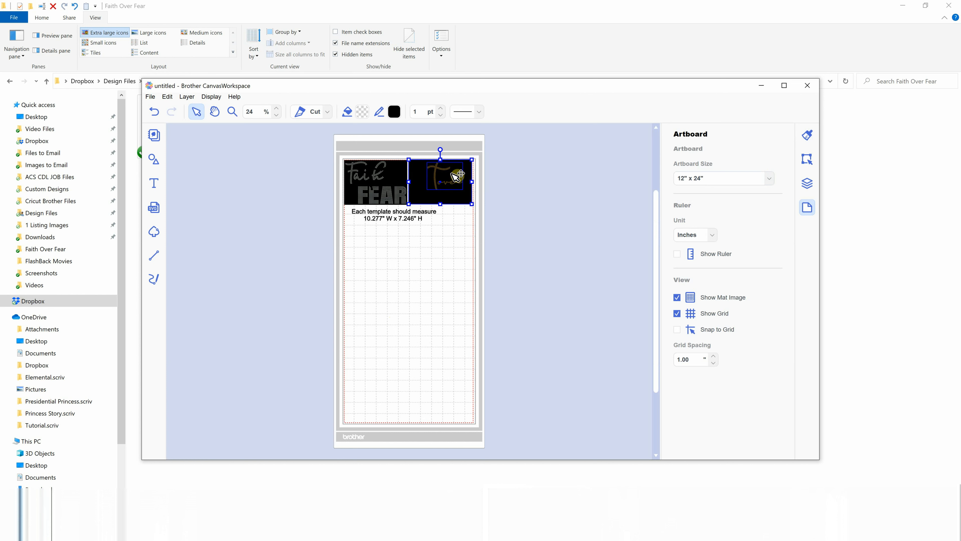
pyautogui.moveTo(458, 175); pyautogui.dragTo(413, 309)
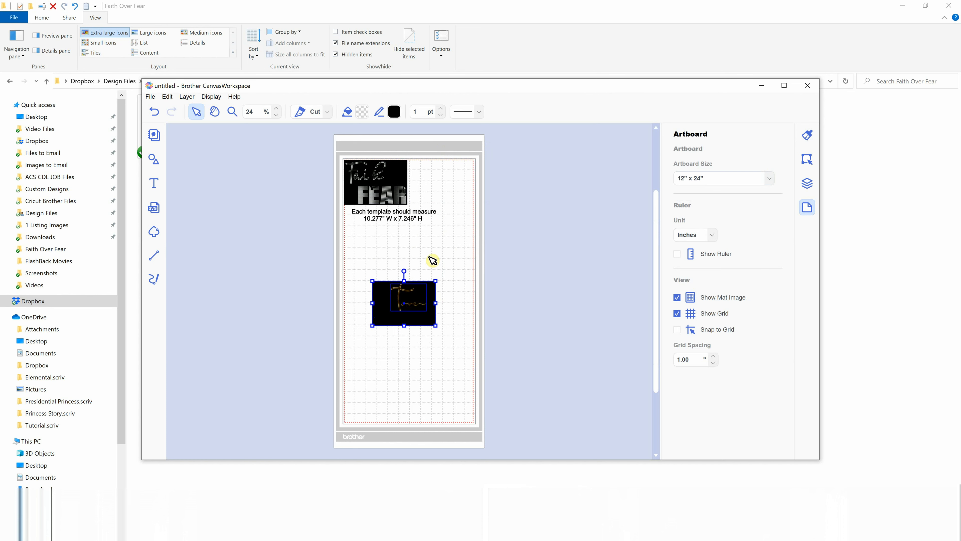
pyautogui.click(468, 295)
# Set the width of the whole T over template to 10.277 inches with the aspect ratio maintained.
pyautogui.moveTo(458, 264); pyautogui.dragTo(366, 334)
pyautogui.click(808, 161)
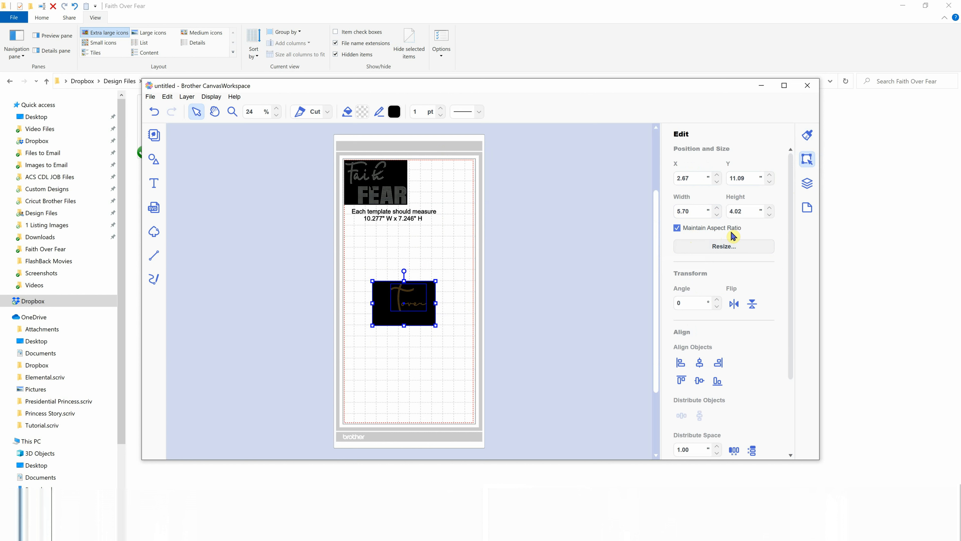
pyautogui.click(692, 211)
pyautogui.moveTo(692, 212); pyautogui.dragTo(674, 222)
pyautogui.write('10.277')
pyautogui.press('Return')
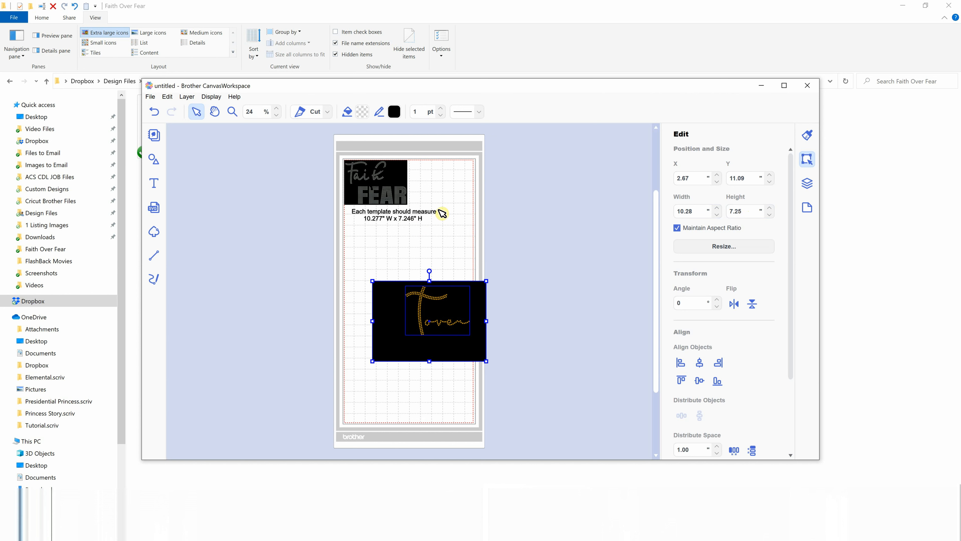
# Move the template measurement note down to just above the T over template.
pyautogui.click(395, 220)
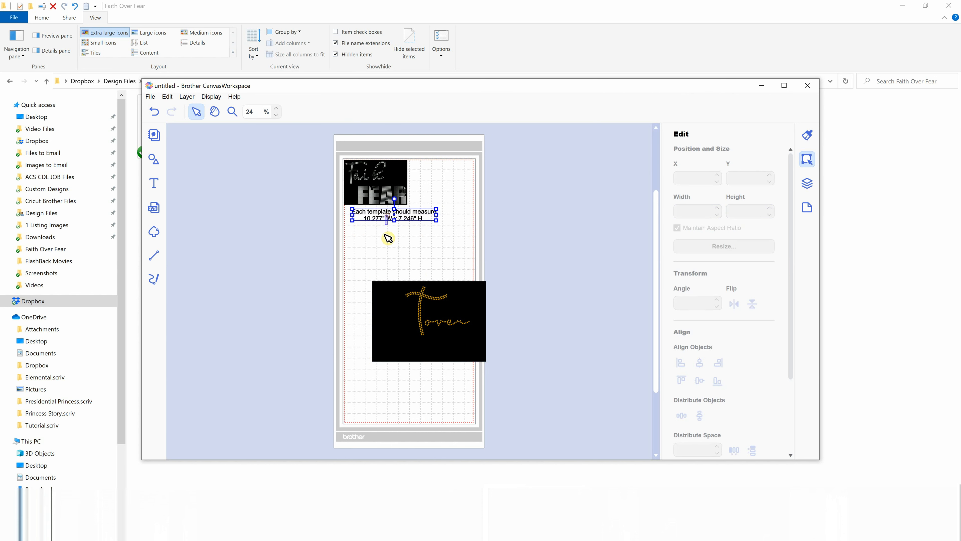
pyautogui.click(426, 217)
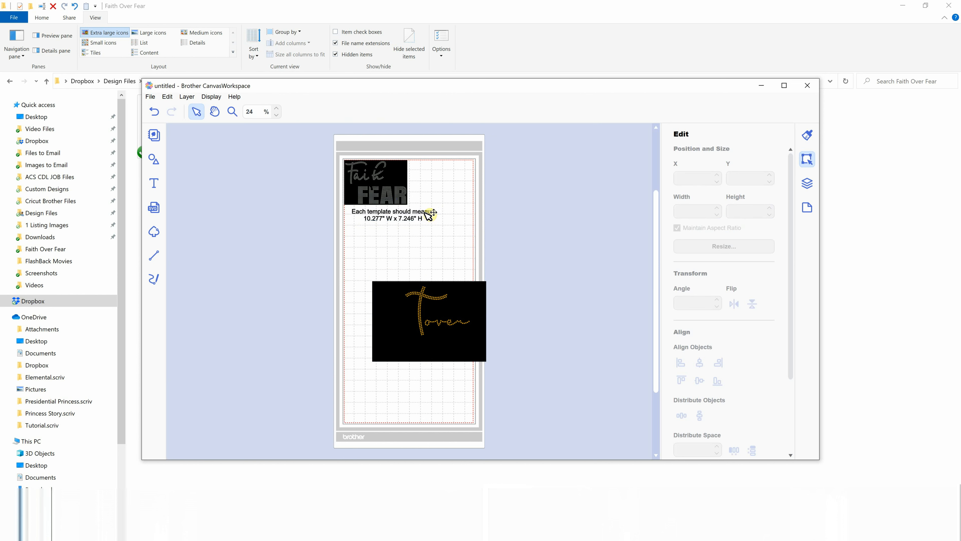
pyautogui.click(427, 214)
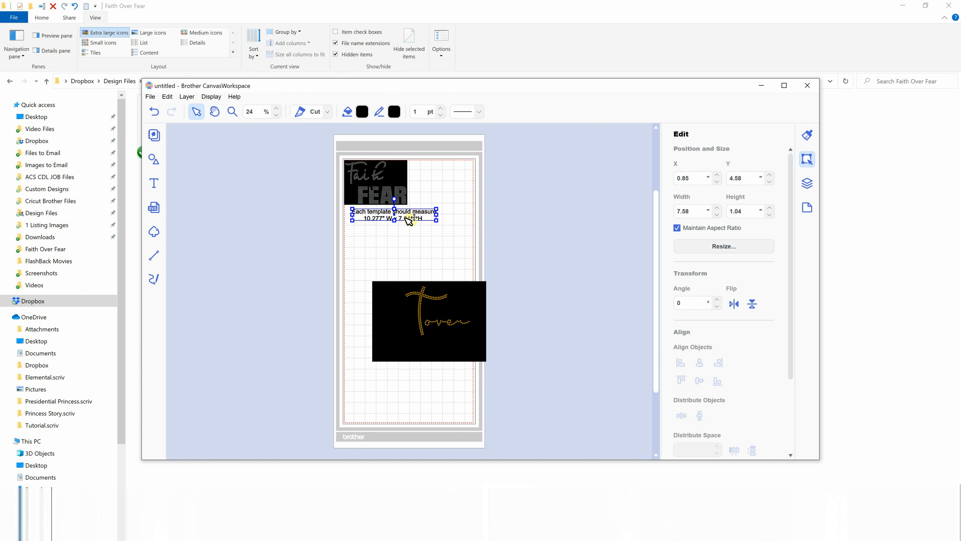
pyautogui.moveTo(406, 217); pyautogui.dragTo(418, 268)
# Set the width of the whole Faith Fear template, including its black rectangle, to 10.28 inches with the aspect ratio maintained.
pyautogui.moveTo(435, 153); pyautogui.dragTo(335, 221)
pyautogui.moveTo(690, 211); pyautogui.dragTo(661, 215)
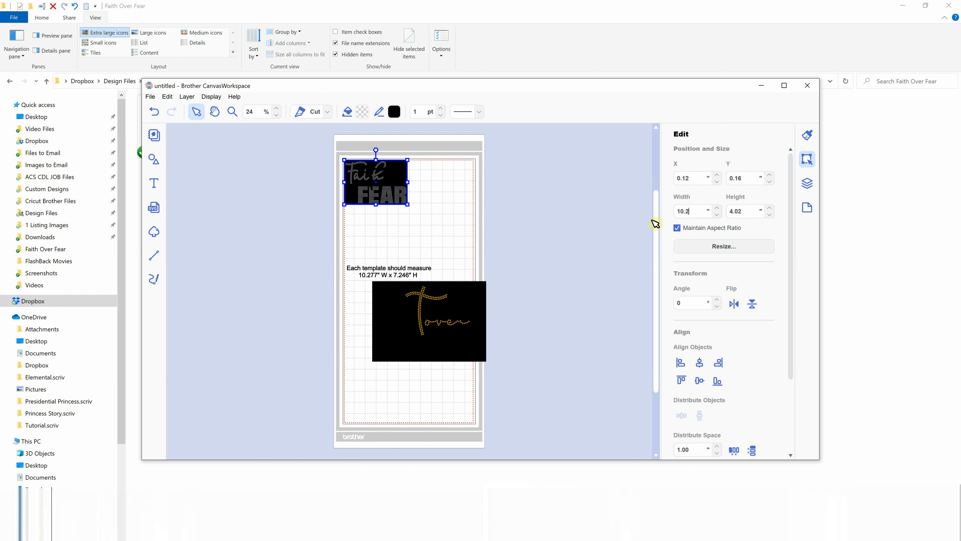
pyautogui.press('Return')
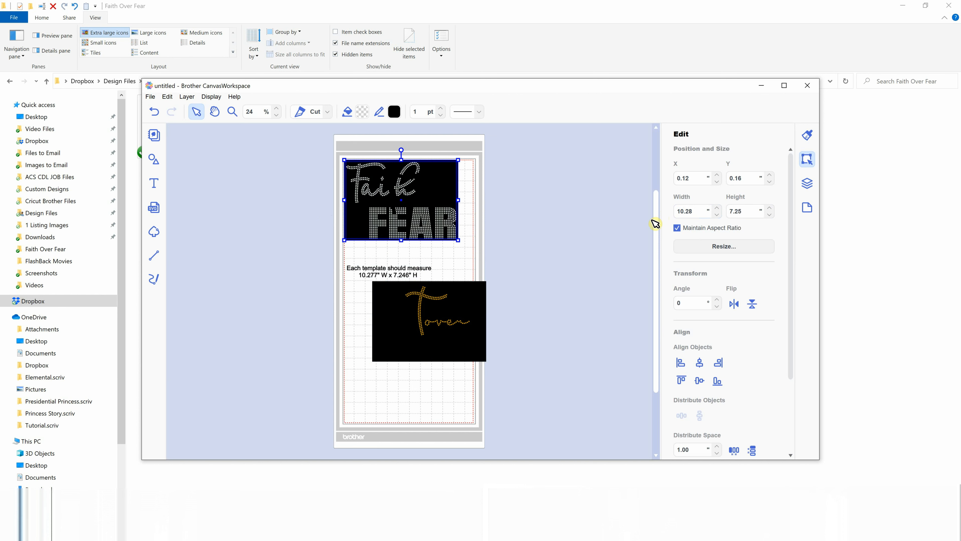
pyautogui.click(456, 264)
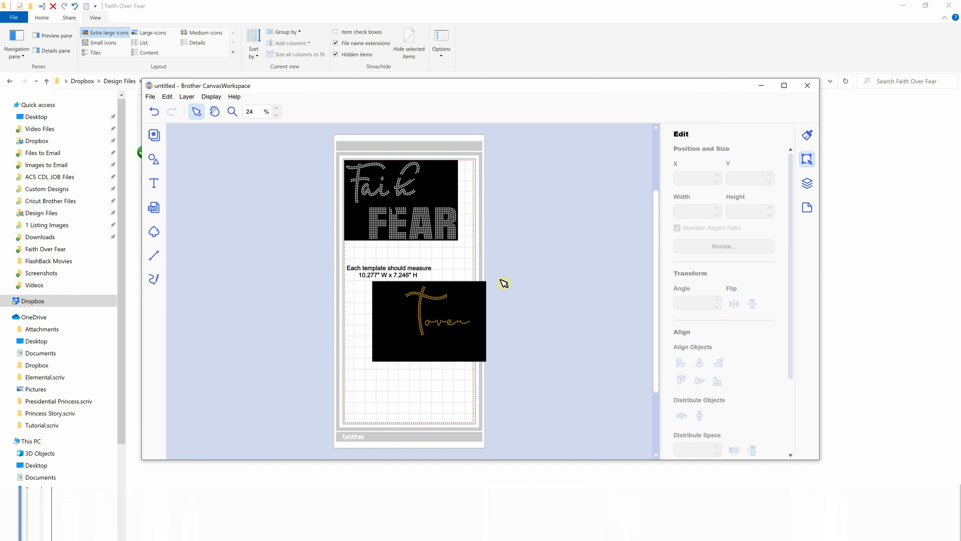
# Move the black rectangle behind the T over lettering off the mat to about X -14.06", Y 8.53", and close Brother CanvasWorkspace without saving.
pyautogui.moveTo(362, 373); pyautogui.dragTo(515, 283)
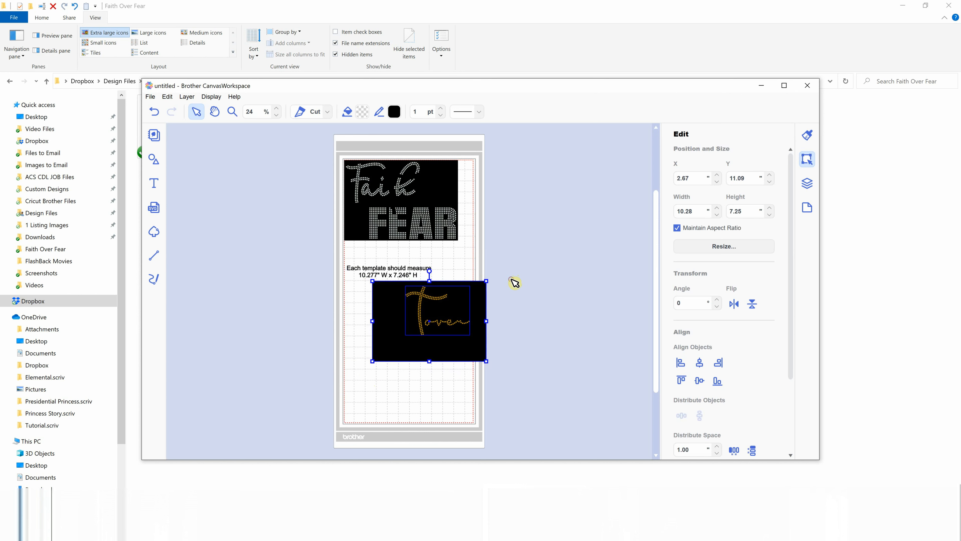
pyautogui.click(378, 397)
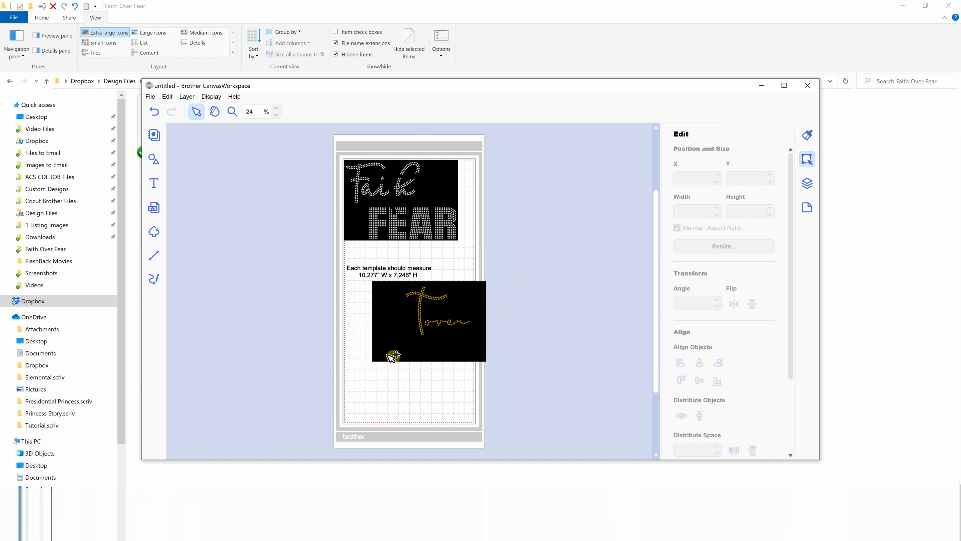
pyautogui.moveTo(392, 356); pyautogui.dragTo(209, 325)
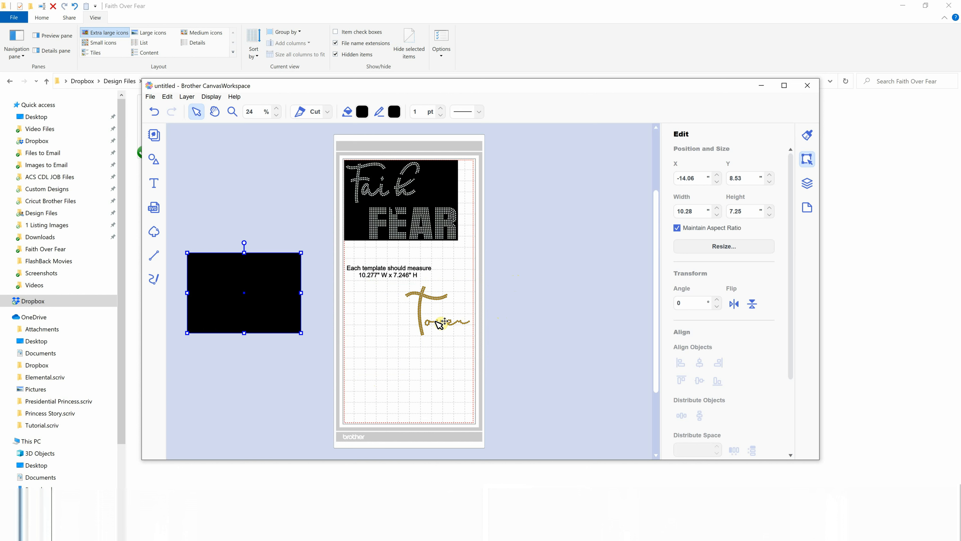
pyautogui.click(409, 362)
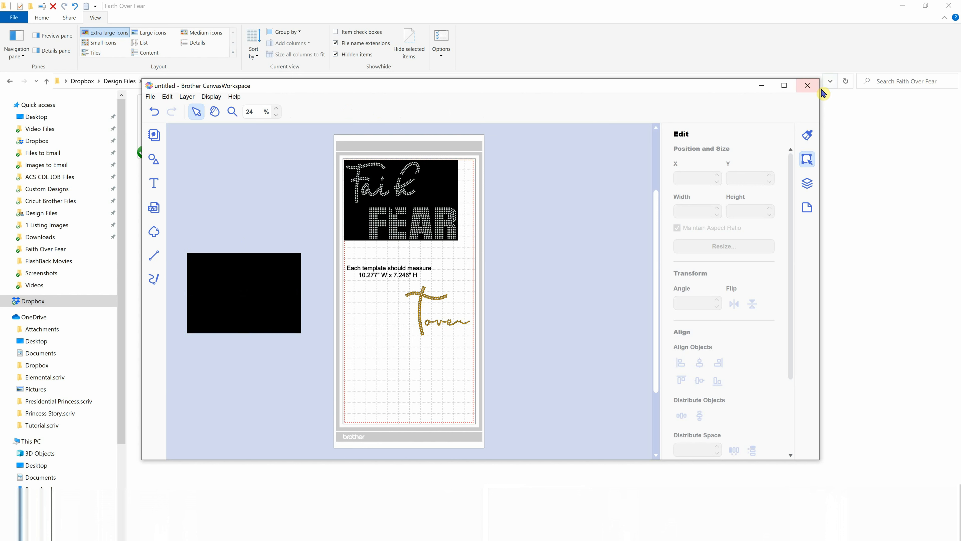
pyautogui.click(807, 85)
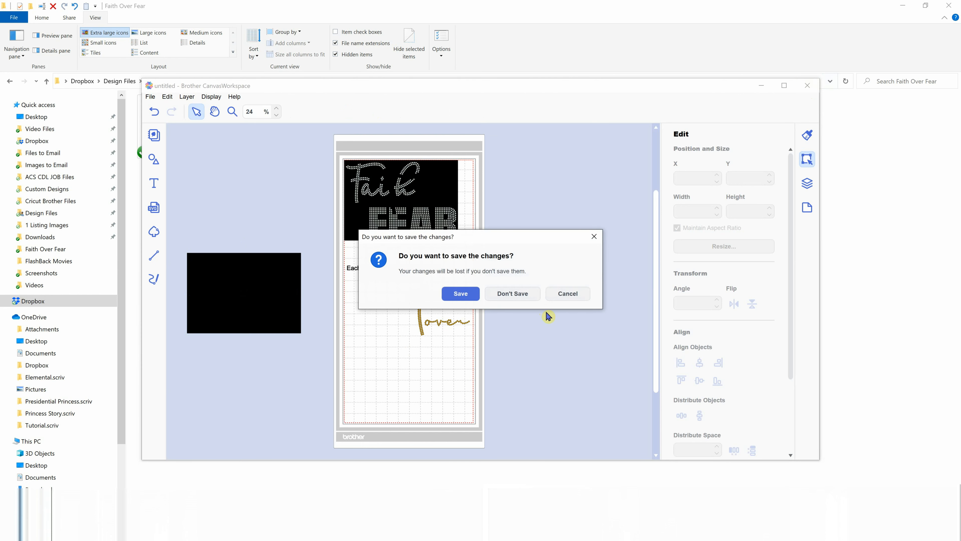
pyautogui.click(487, 297)
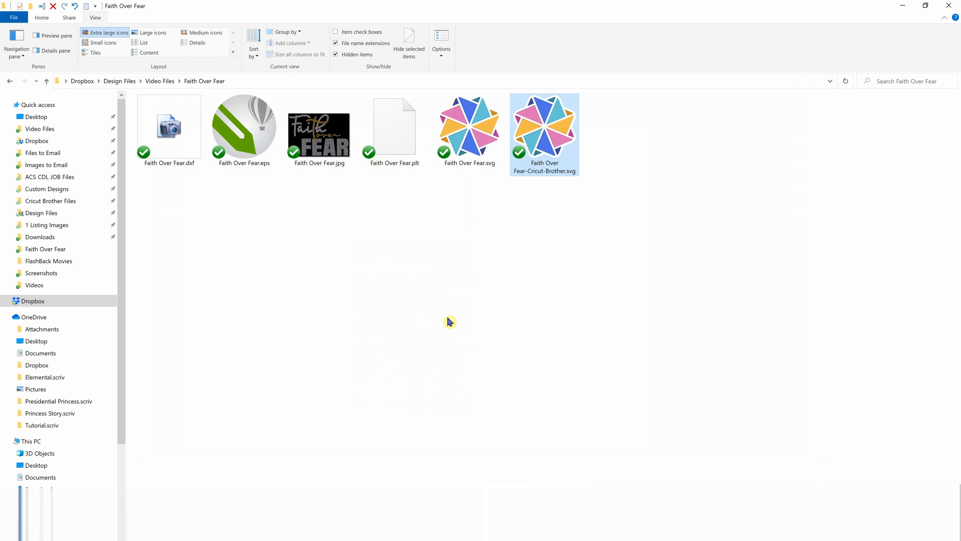